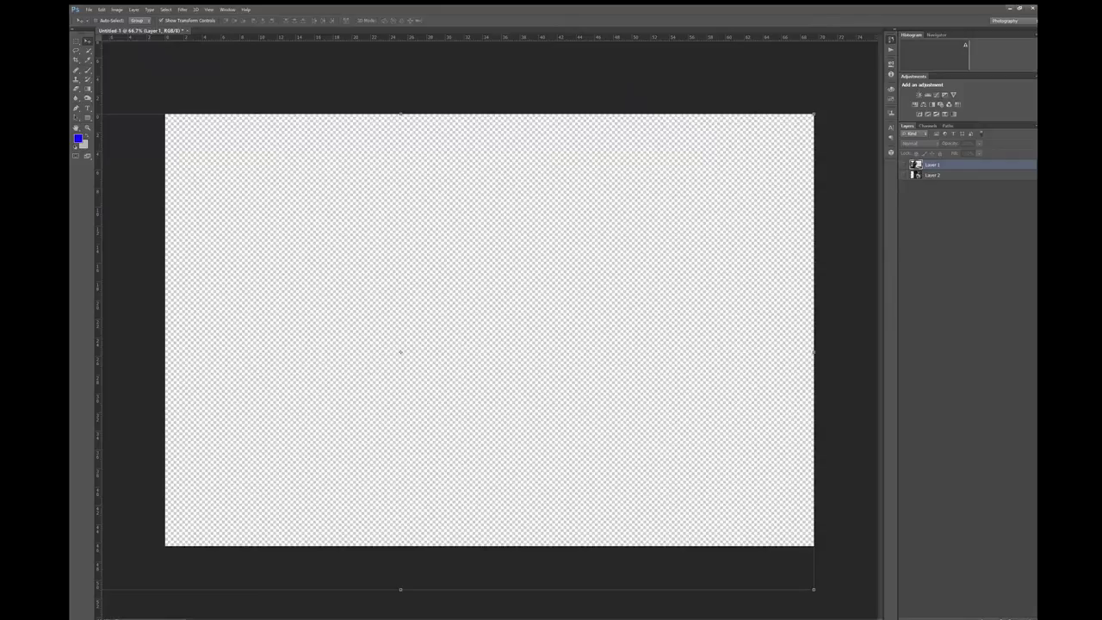
# Step: Show Layer 1's football photo and sharpen it for a crisp, high-contrast look
pyautogui.click(903, 163)
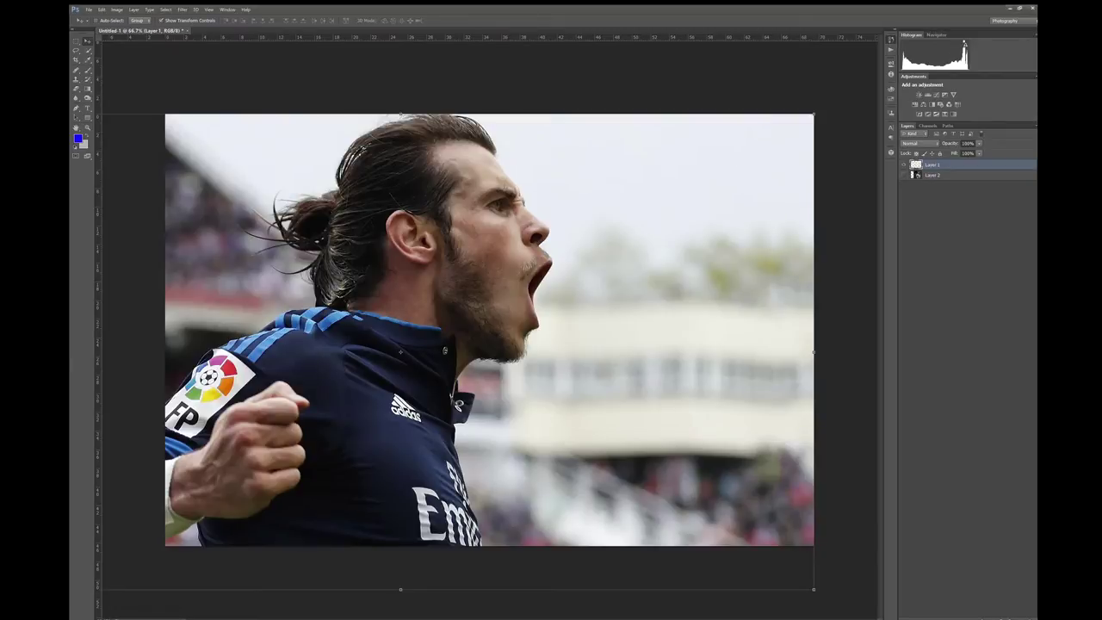
pyautogui.hotkey('alt', '[')
pyautogui.hotkey('alt', ']')
pyautogui.hotkey('ctrl', 'f')
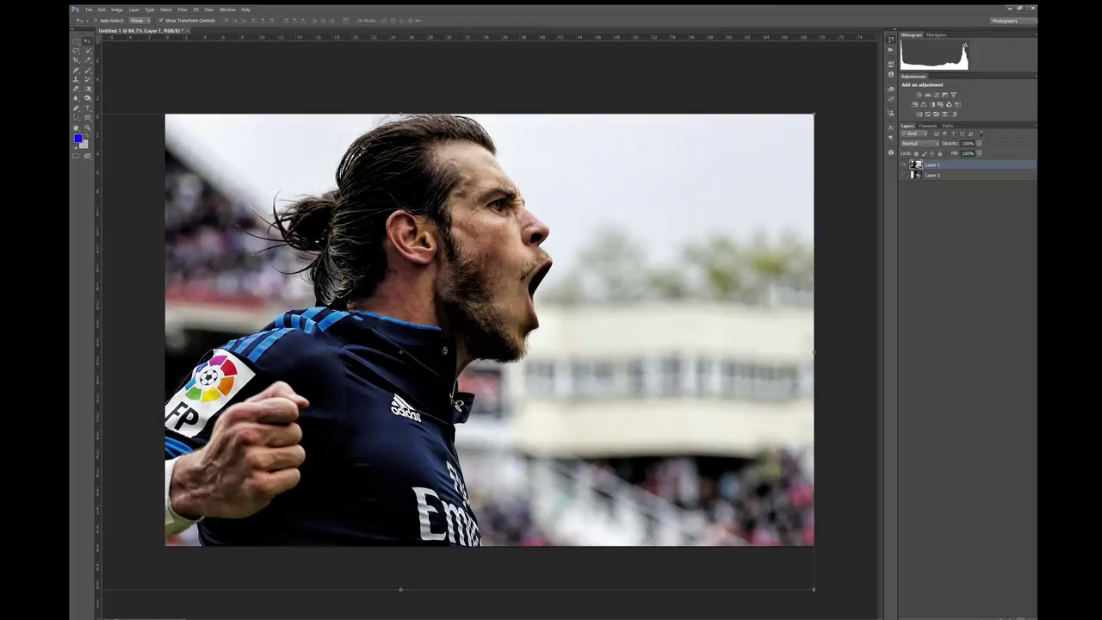
# Step: Duplicate the photo as High Pass detail in Overlay mode, hidden by a black mask
pyautogui.hotkey('ctrl', 'j')
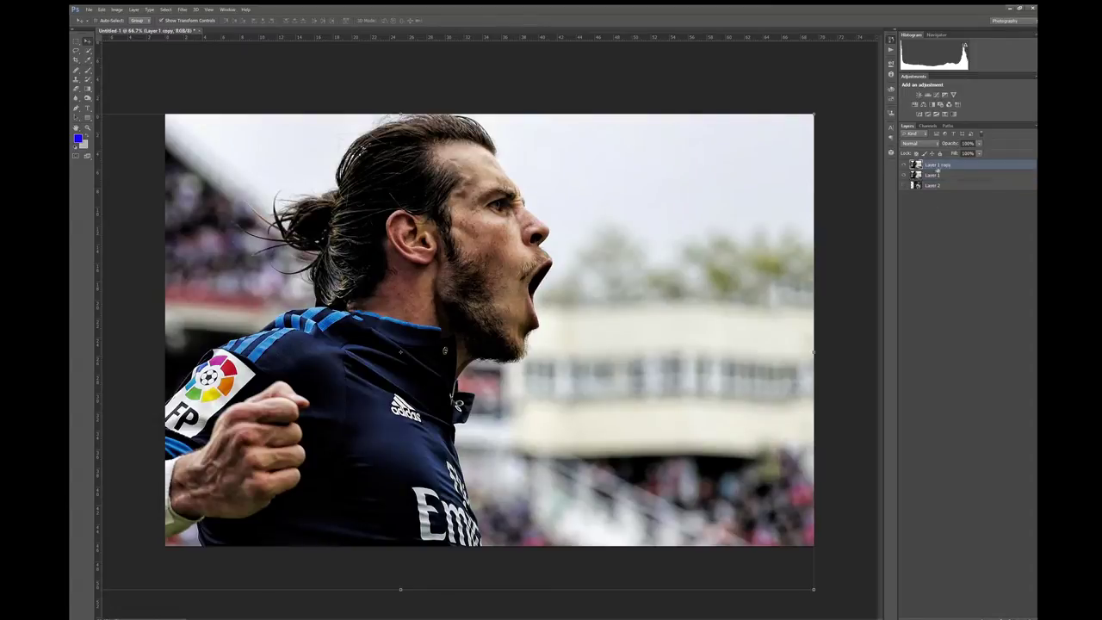
pyautogui.hotkey('ctrl', 'f')
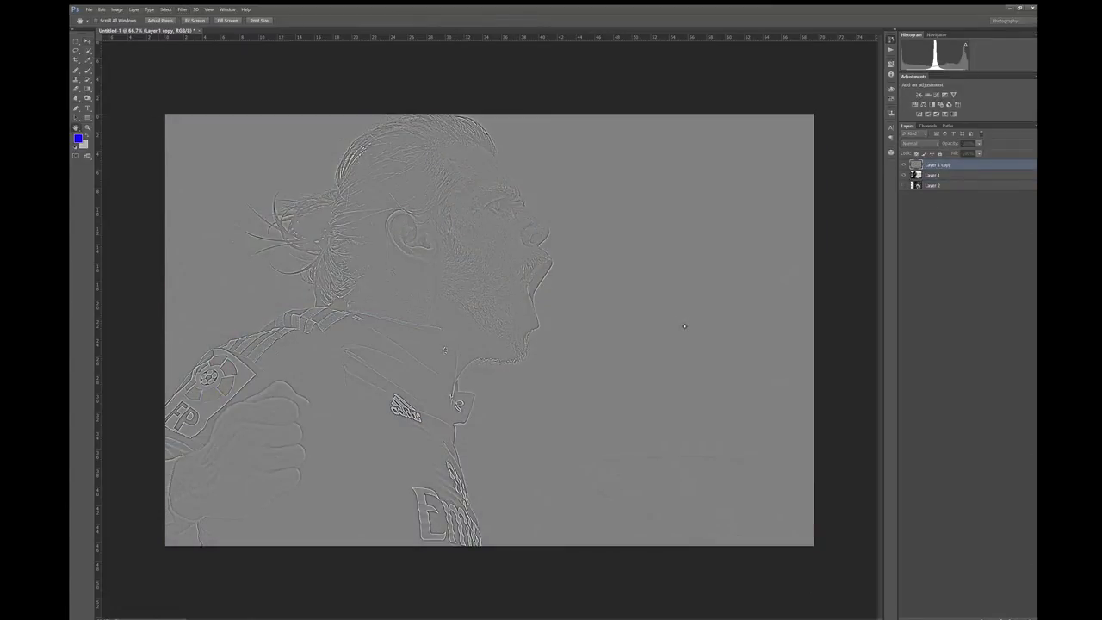
pyautogui.press('v')
pyautogui.hotkey('shift', 'alt', 'o')
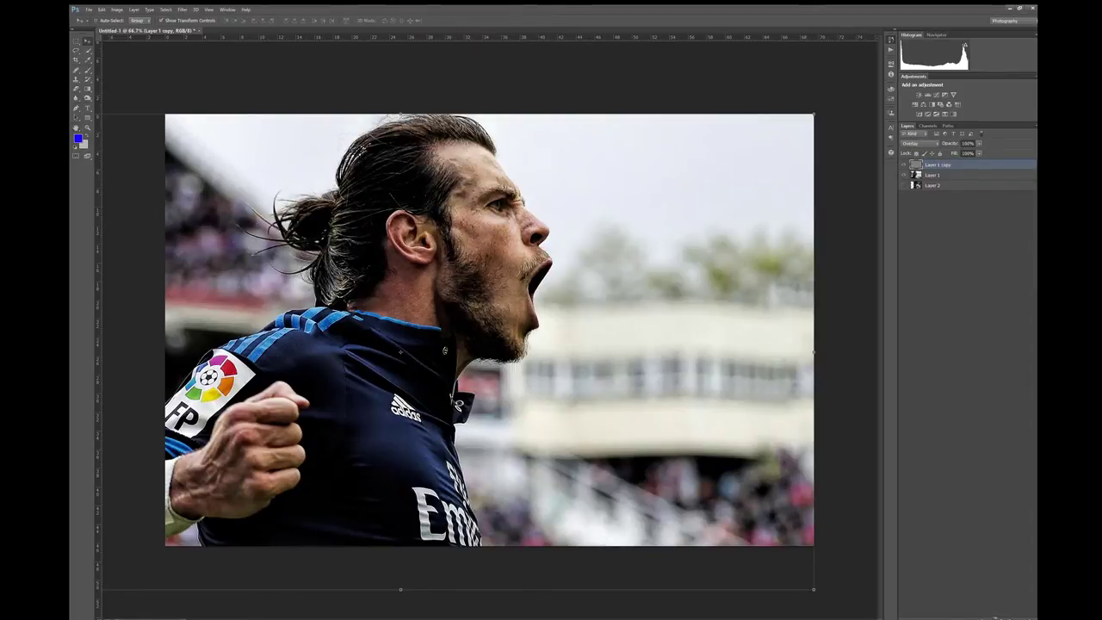
pyautogui.press('b')
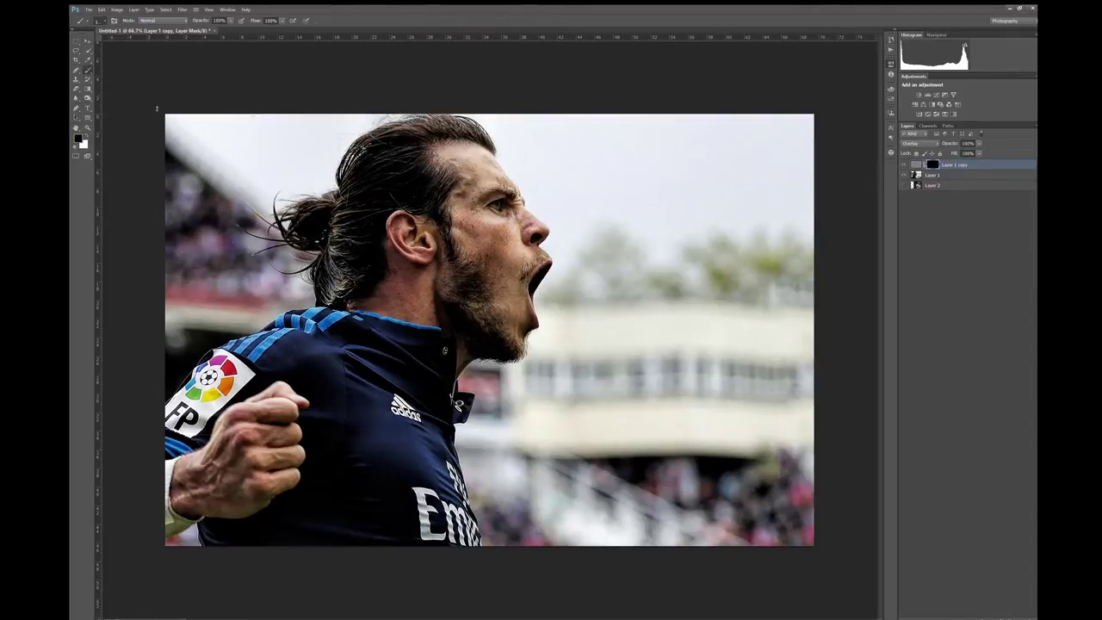
# Step: Set up a larger white brush at 22% flow
pyautogui.press(']')
pyautogui.press(']')
pyautogui.press(']')
pyautogui.press('x')
pyautogui.hotkey('shift', '2')
pyautogui.hotkey('shift', '2')
# Step: Paint sharpening onto the face and jaw, then add Curves 1 with a black mask
pyautogui.moveTo(465, 272); pyautogui.dragTo(512, 353)
pyautogui.click(935, 95)
pyautogui.hotkey('ctrl', 'i')
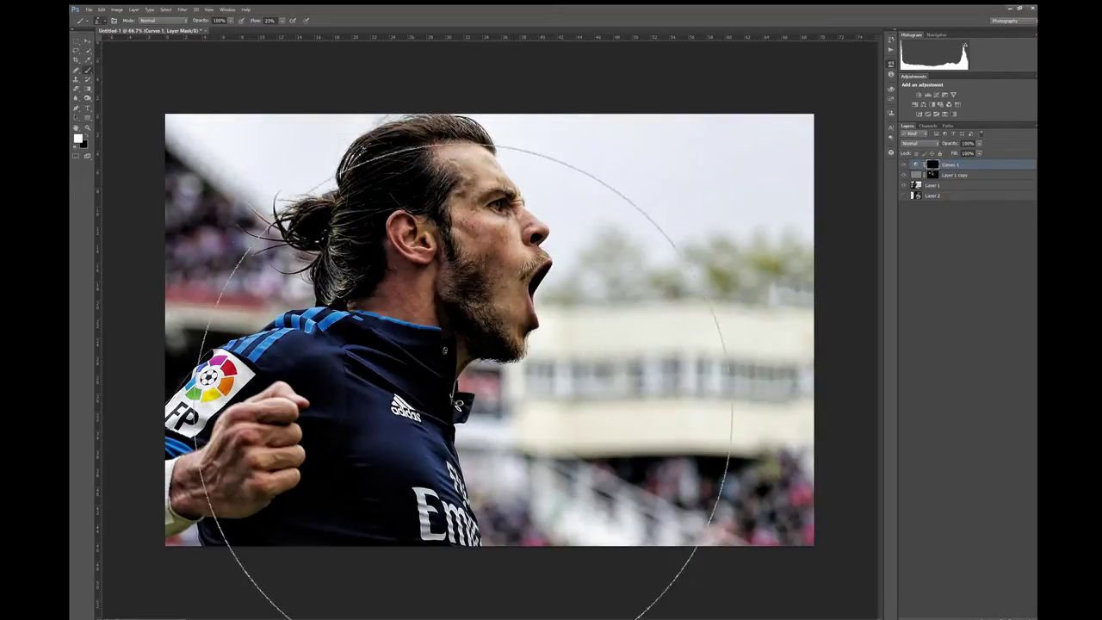
# Step: Darken the background, crowd, building and trees through Curves 1, then add Curves 2
pyautogui.moveTo(255, 178)
pyautogui.mouseDown()
pyautogui.moveTo(293, 142)
pyautogui.moveTo(207, 327)
pyautogui.moveTo(241, 508)
pyautogui.moveTo(517, 448)
pyautogui.moveTo(224, 284)
pyautogui.moveTo(324, 137)
pyautogui.mouseUp()
pyautogui.moveTo(534, 470)
pyautogui.mouseDown()
pyautogui.moveTo(564, 512)
pyautogui.moveTo(621, 529)
pyautogui.moveTo(633, 431)
pyautogui.moveTo(758, 448)
pyautogui.mouseUp()
pyautogui.moveTo(551, 327); pyautogui.dragTo(775, 332)
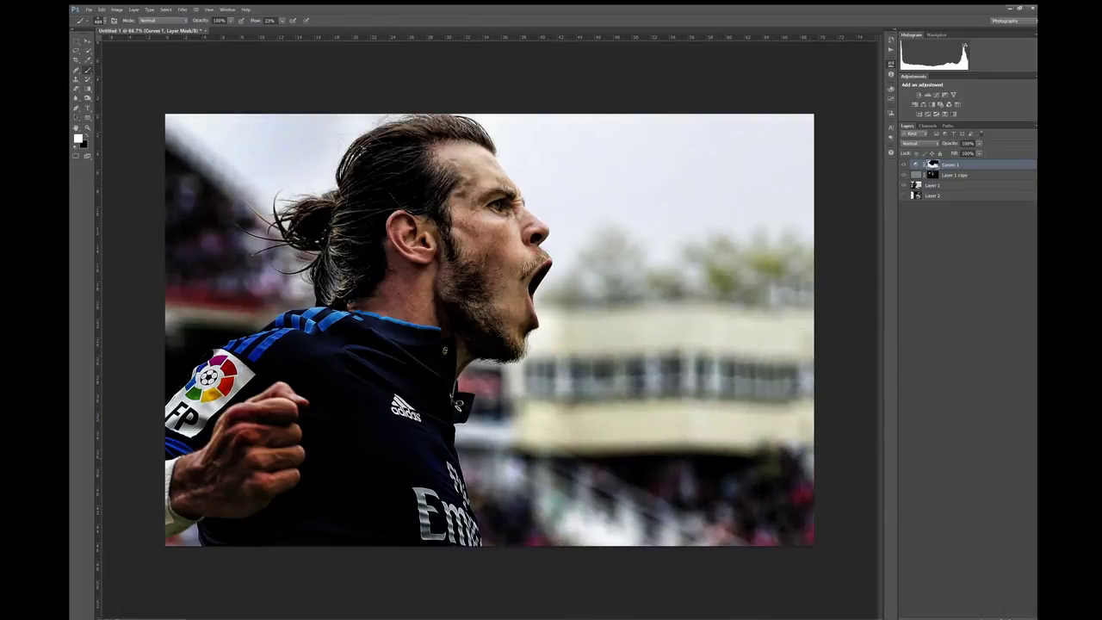
pyautogui.moveTo(320, 413); pyautogui.dragTo(375, 121)
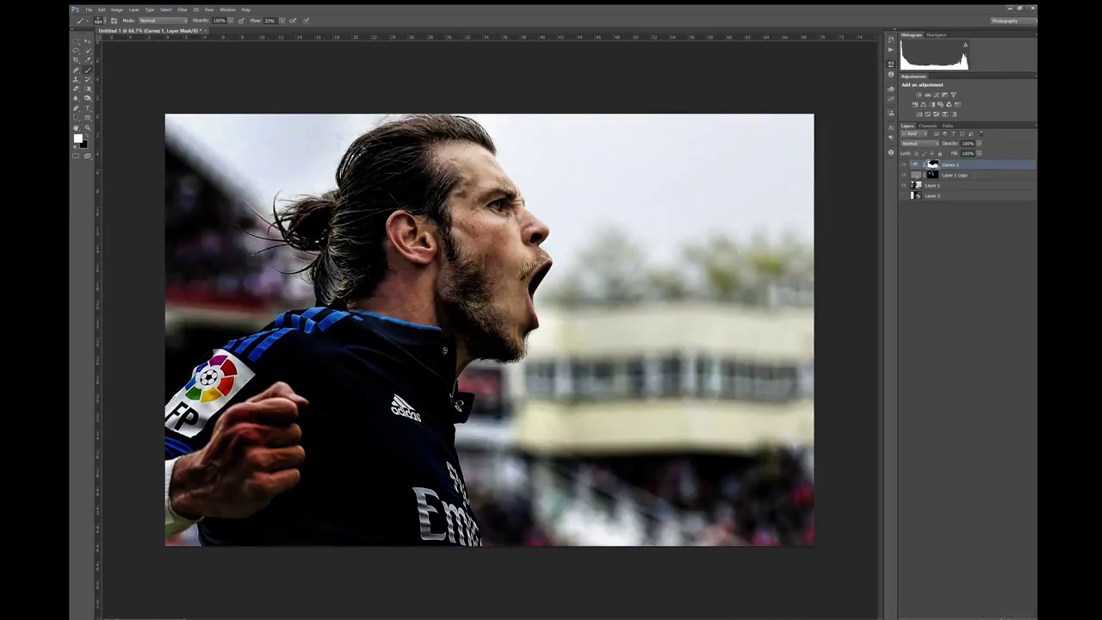
pyautogui.click(931, 93)
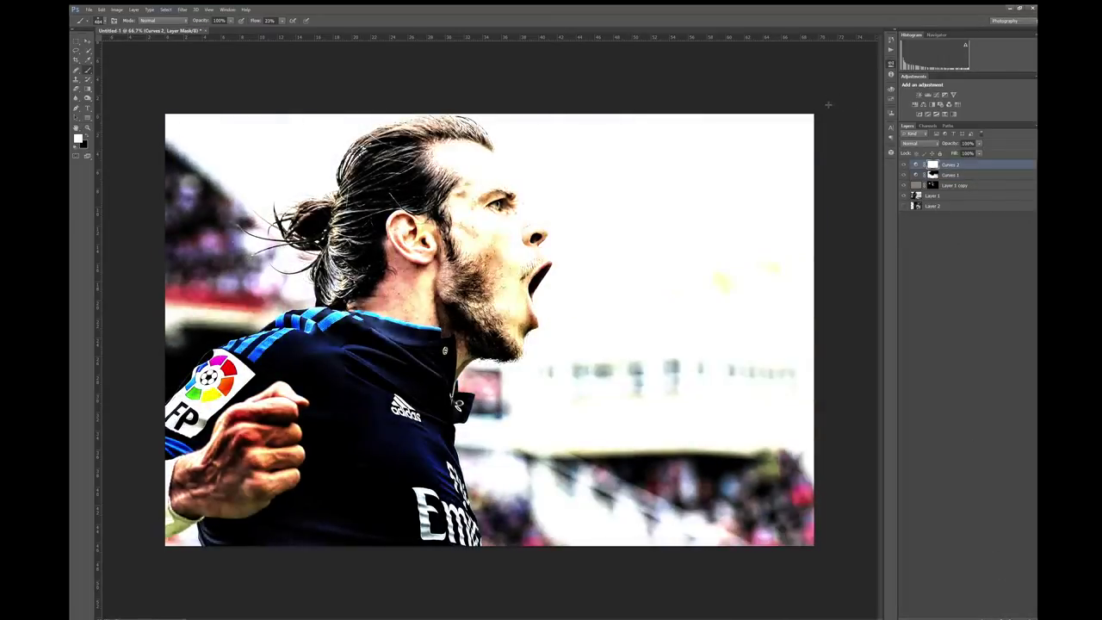
# Step: Invert the Curves 2 mask and paint brightening onto the La Liga badge, shirt lettering and collar
pyautogui.hotkey('ctrl', 'i')
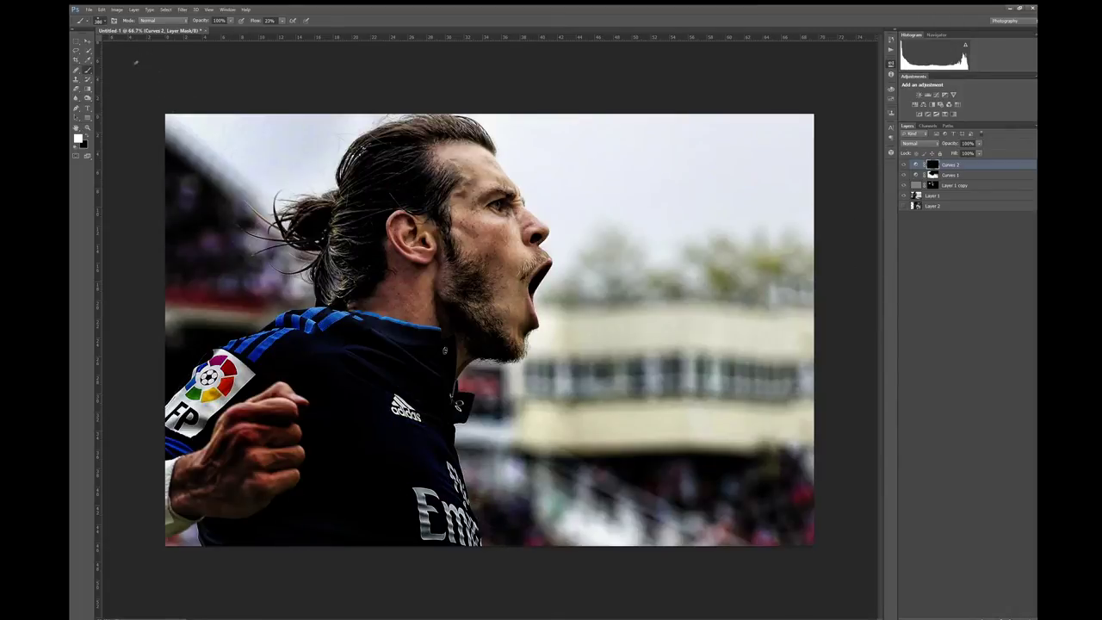
pyautogui.moveTo(194, 438); pyautogui.dragTo(232, 405)
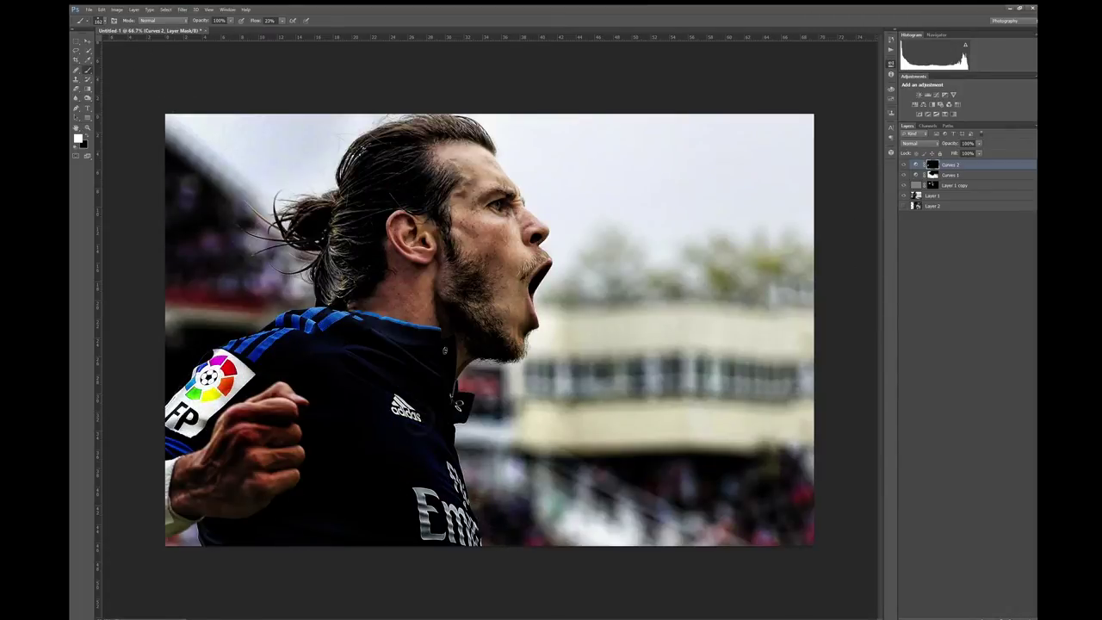
pyautogui.moveTo(407, 408); pyautogui.dragTo(466, 485)
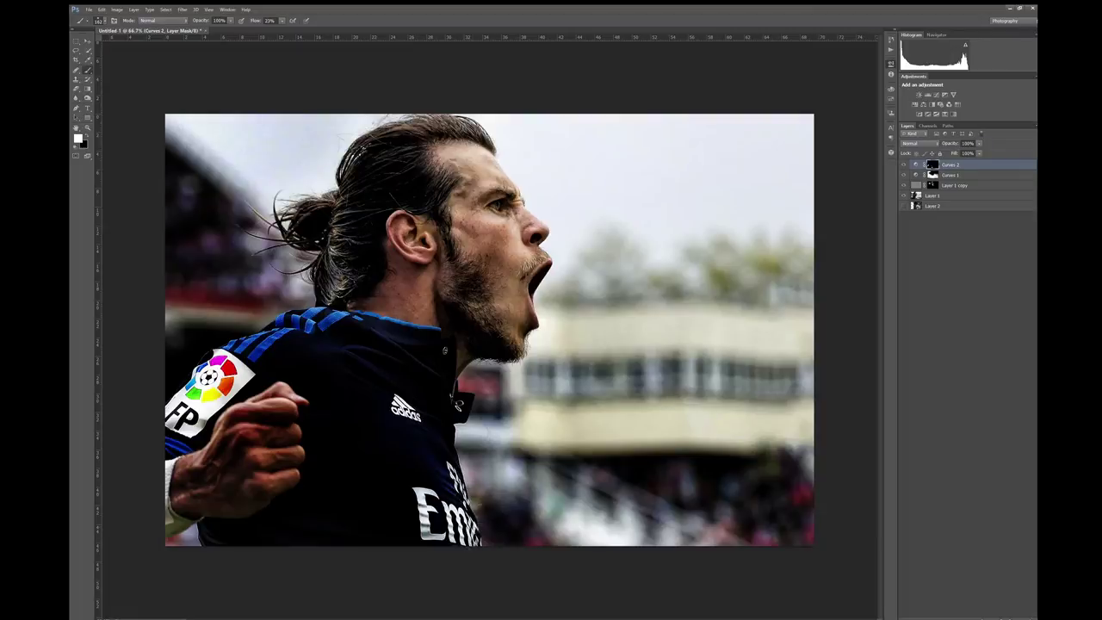
pyautogui.moveTo(468, 410); pyautogui.dragTo(448, 356)
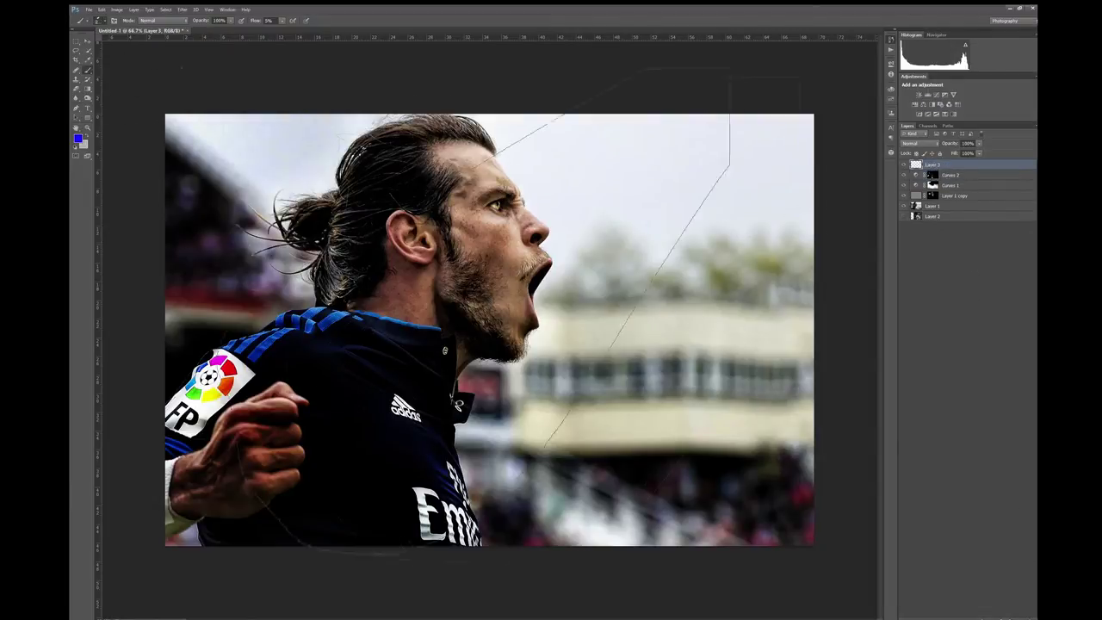
# Step: Sample orange from the image and paint a soft glow on the right of Layer 3
pyautogui.press('i')
pyautogui.click(729, 288)
pyautogui.press('b')
pyautogui.moveTo(740, 155); pyautogui.dragTo(516, 361)
# Step: Stretch and reposition the orange glow across the photo and blend it in Linear Dodge
pyautogui.press('v')
pyautogui.hotkey('ctrl', 't')
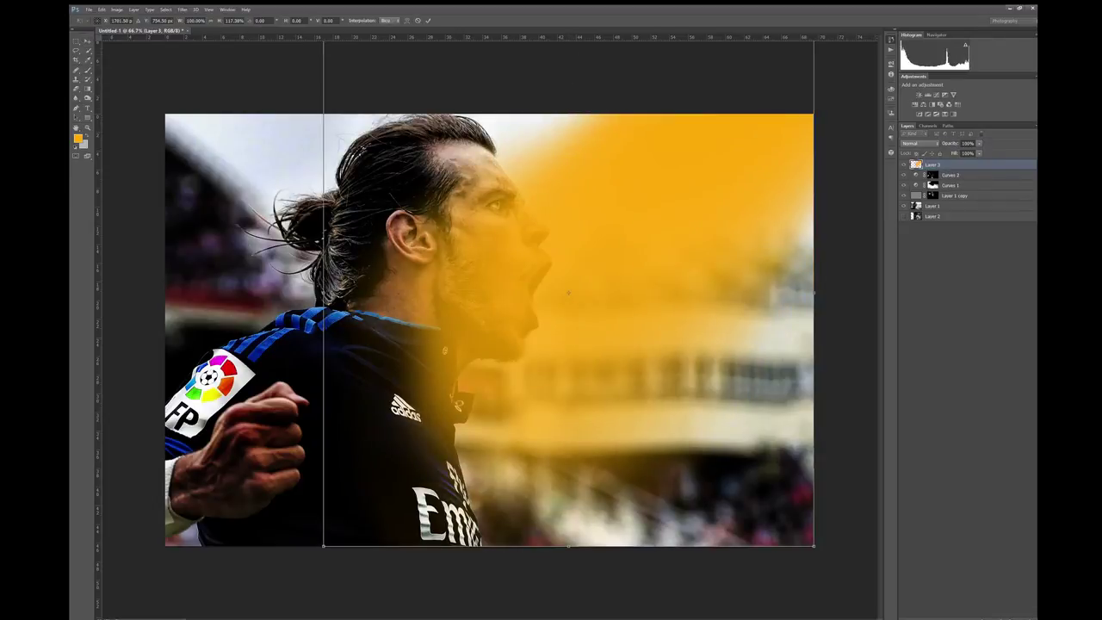
pyautogui.moveTo(603, 304); pyautogui.dragTo(816, 304)
pyautogui.moveTo(473, 304); pyautogui.dragTo(562, 304)
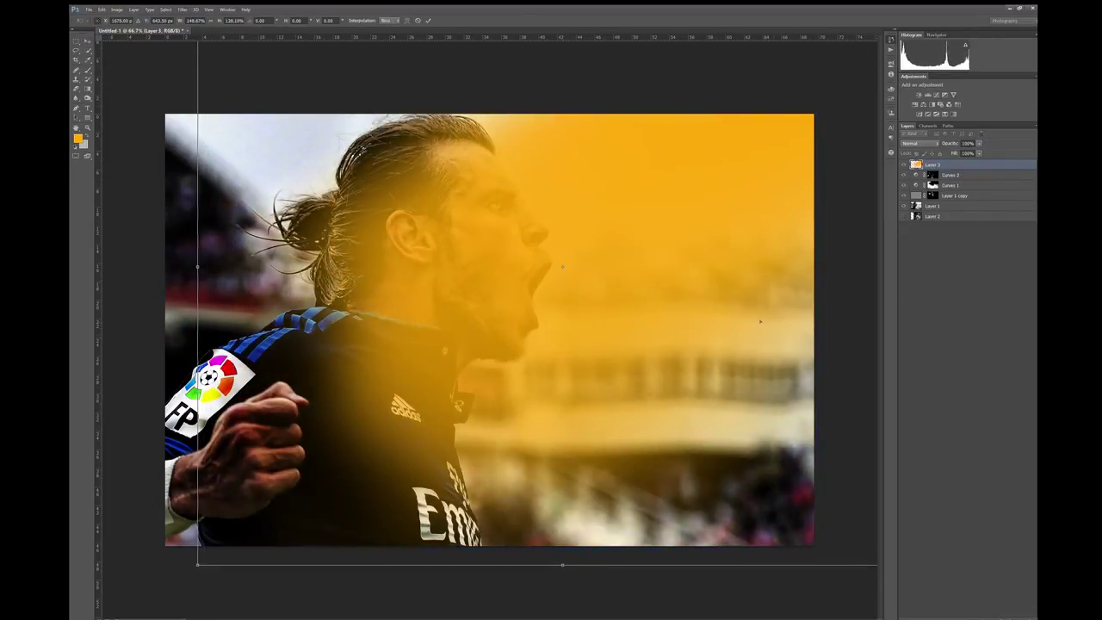
pyautogui.moveTo(563, 348); pyautogui.dragTo(541, 305)
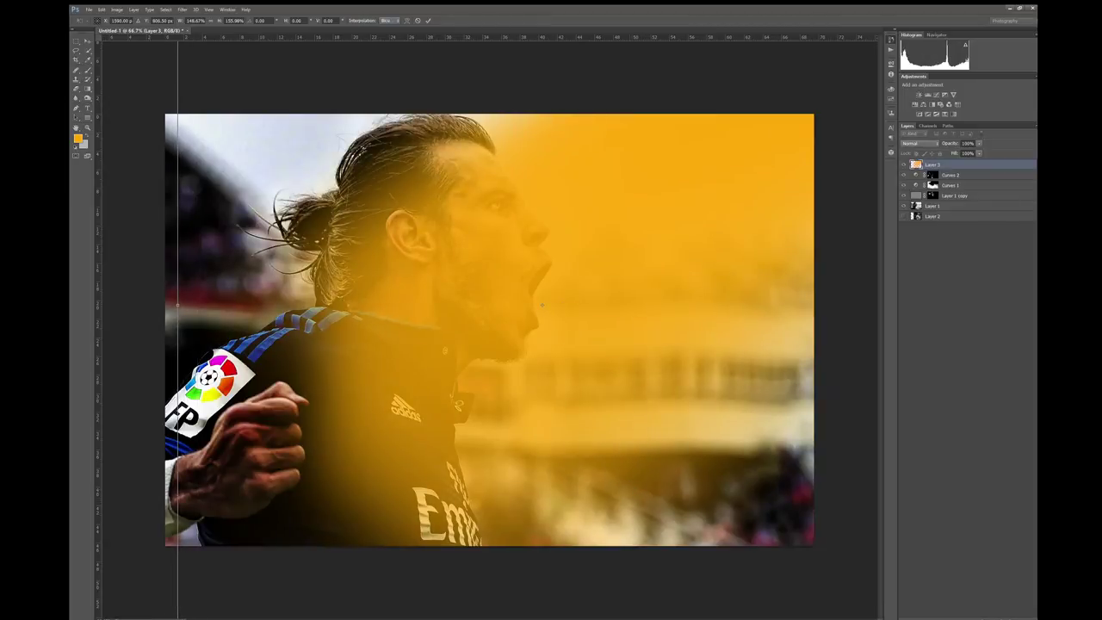
pyautogui.moveTo(177, 305); pyautogui.dragTo(140, 273)
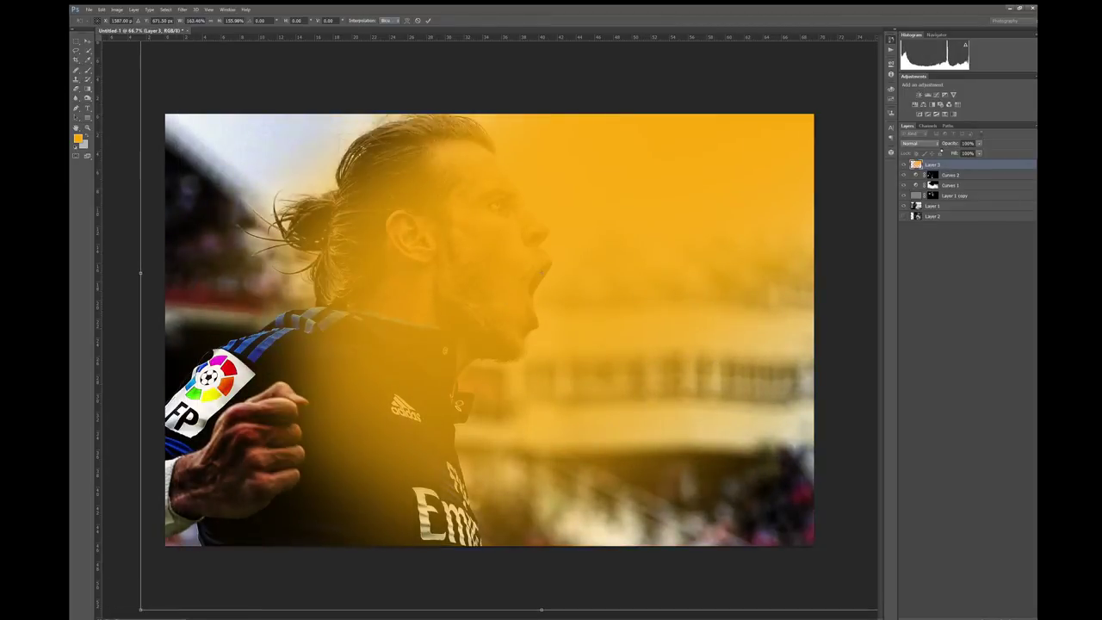
pyautogui.hotkey('alt', 'shift', 'w')
# Step: Apply the glow's resize, add a mask and fade it out on the left and bottom
pyautogui.press('Return')
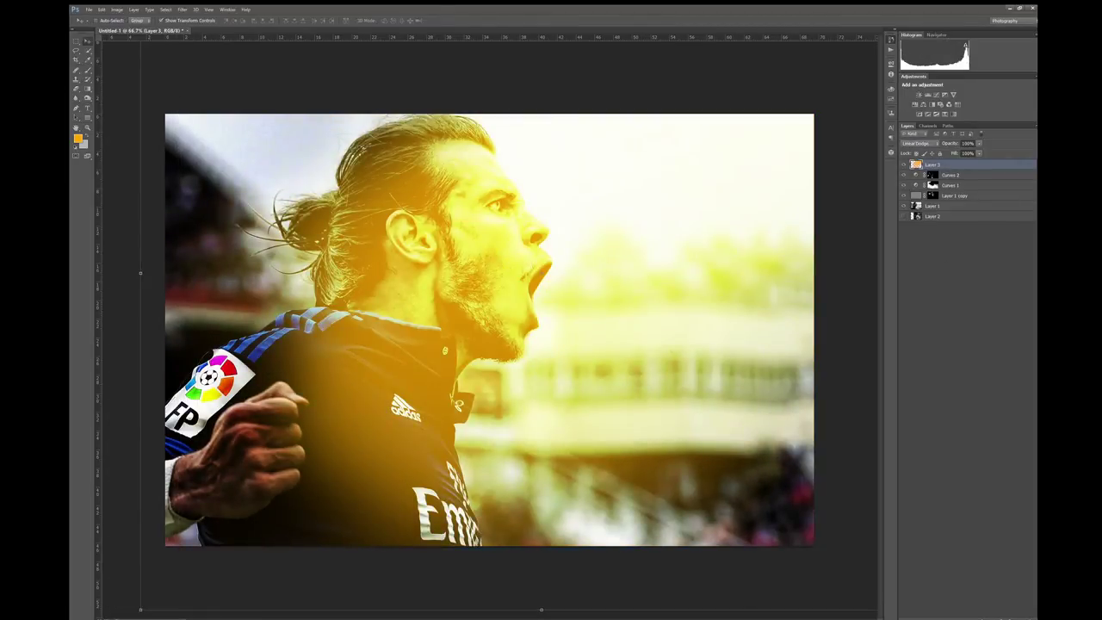
pyautogui.press('g')
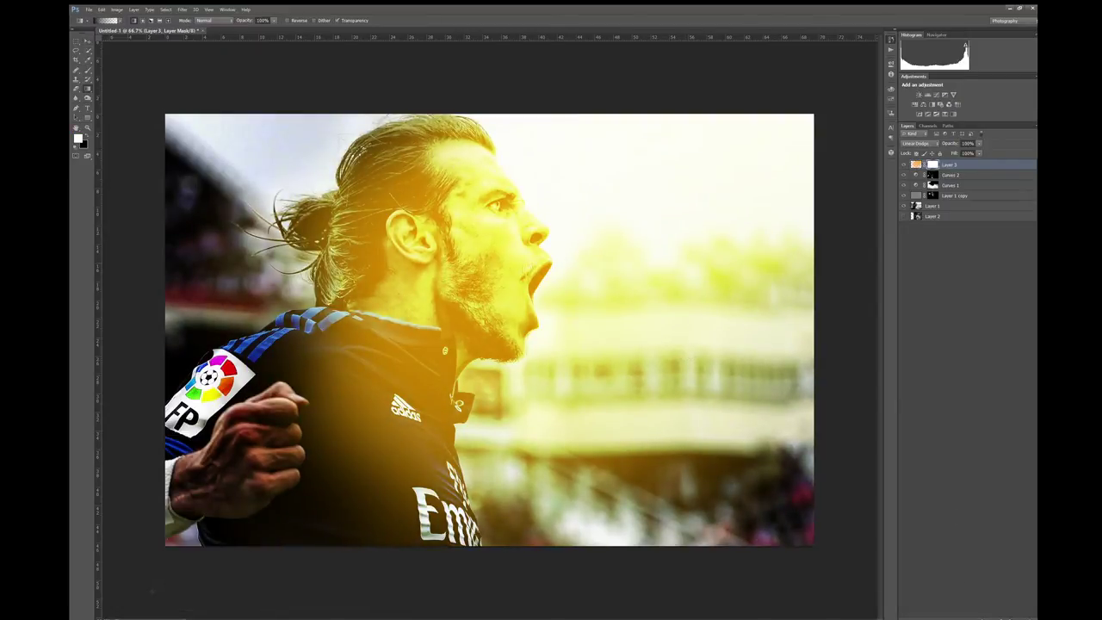
pyautogui.moveTo(301, 473); pyautogui.dragTo(516, 215)
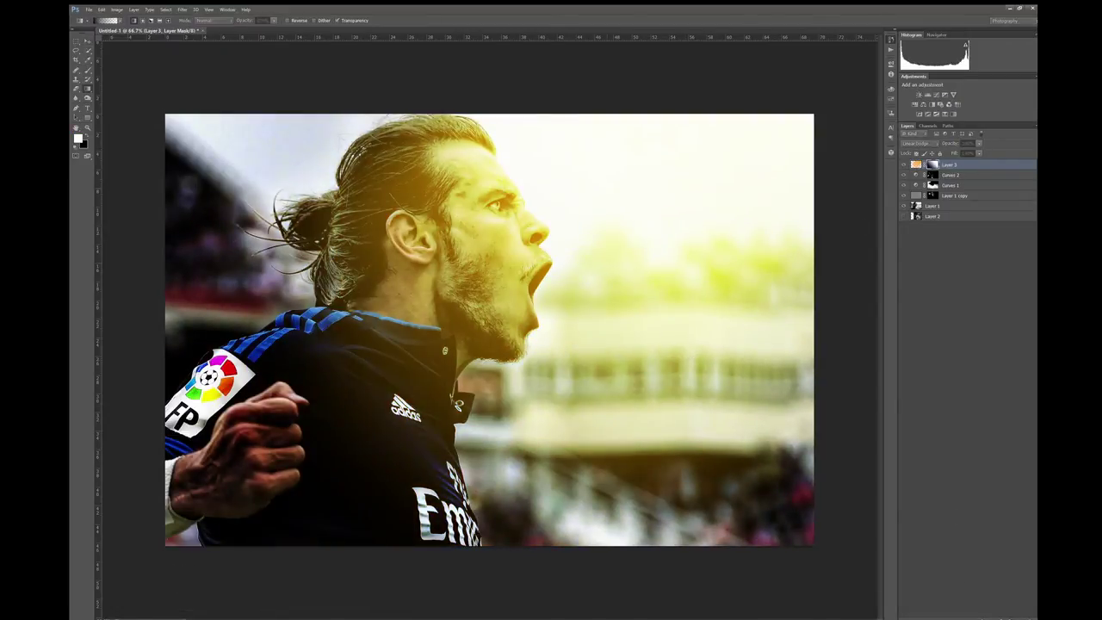
# Step: Duplicate the glow at 19% opacity and merge it back into Layer 3
pyautogui.hotkey('ctrl', 'j')
pyautogui.press('1')
pyautogui.press('9')
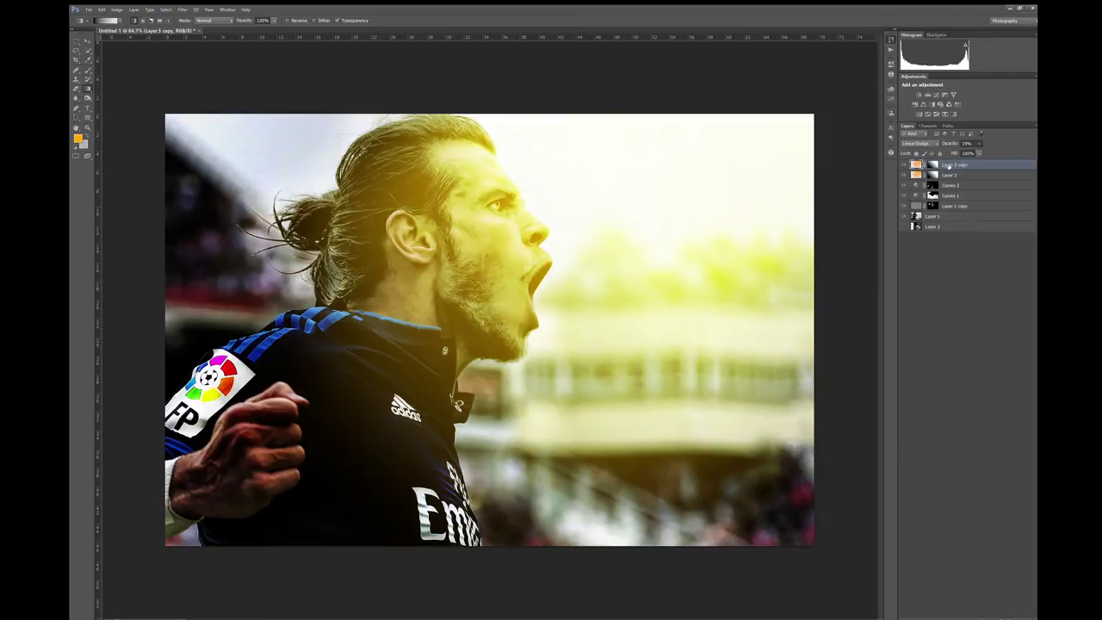
pyautogui.hotkey('ctrl', 'e')
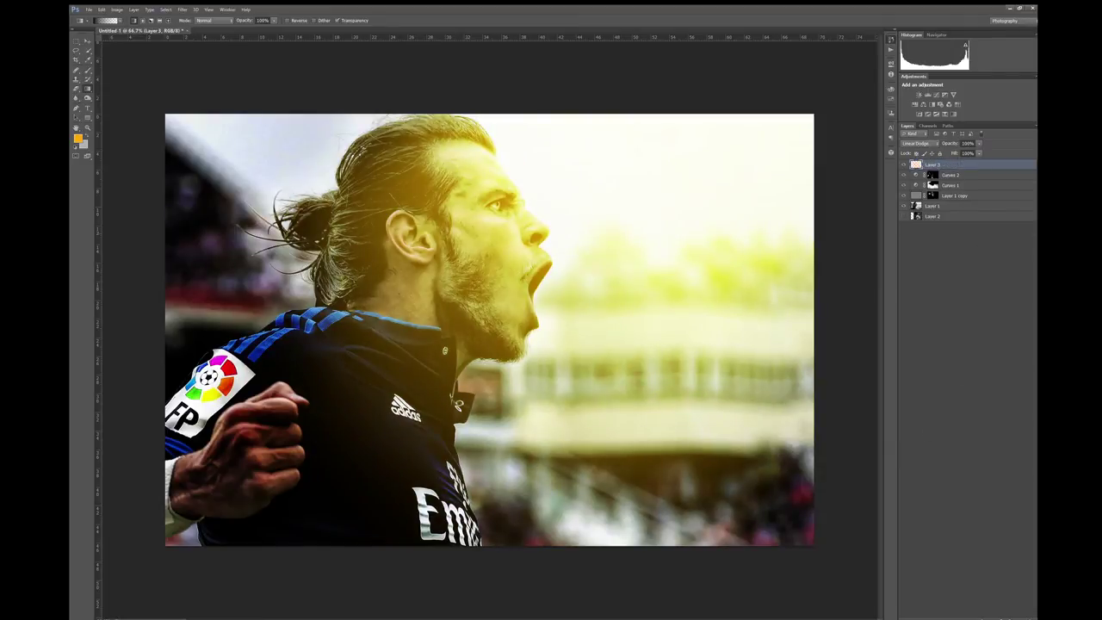
# Step: Add an Exposure adjustment and raise exposure to wash out the photo
pyautogui.click(944, 93)
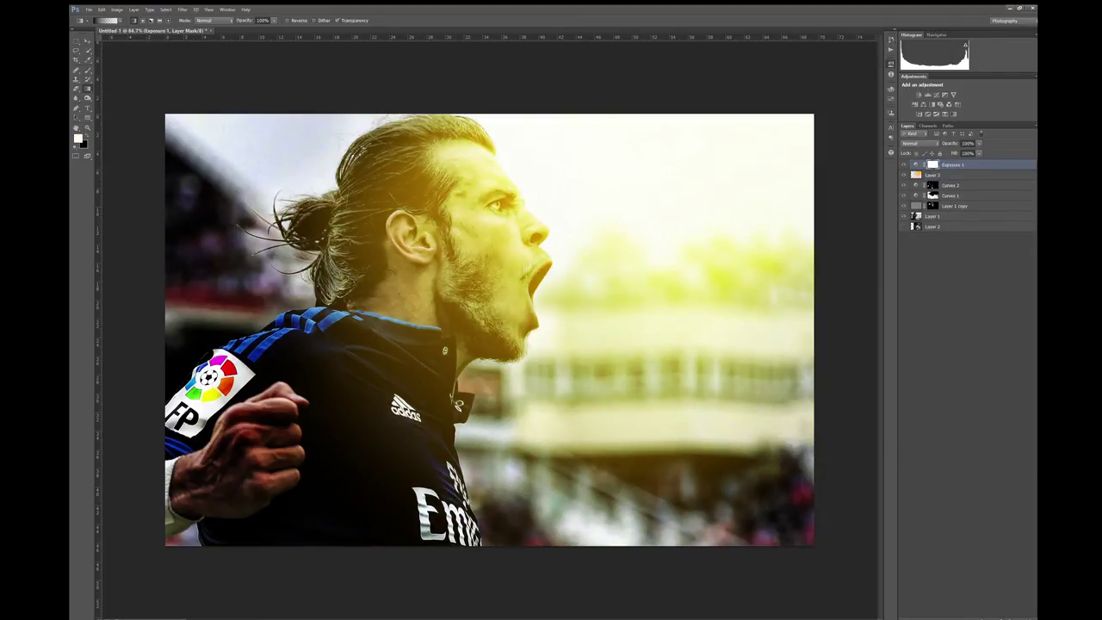
pyautogui.moveTo(846, 112); pyautogui.dragTo(862, 123)
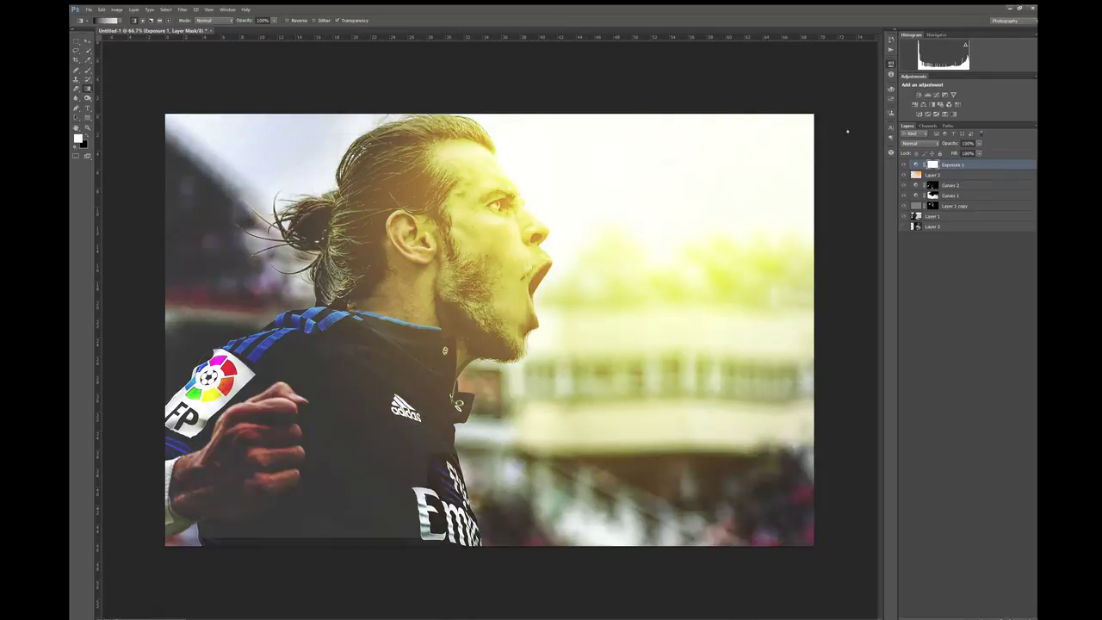
pyautogui.click(947, 319)
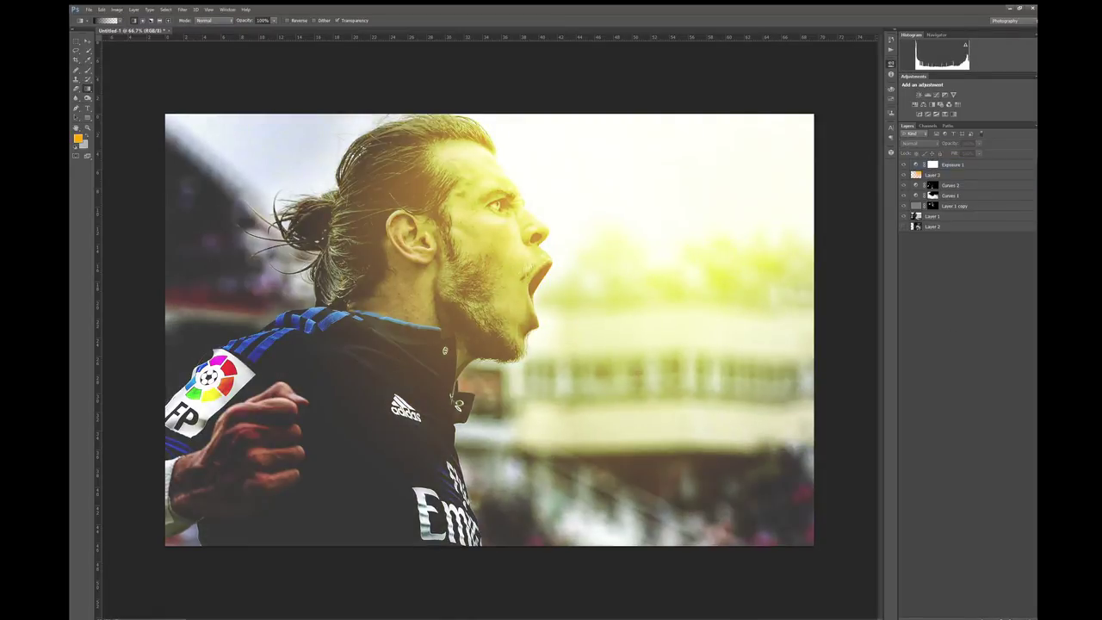
# Step: Create a new layer for white dust specks with fill lowered to about 58%
pyautogui.hotkey('ctrl', 'shift', 'alt', 'n')
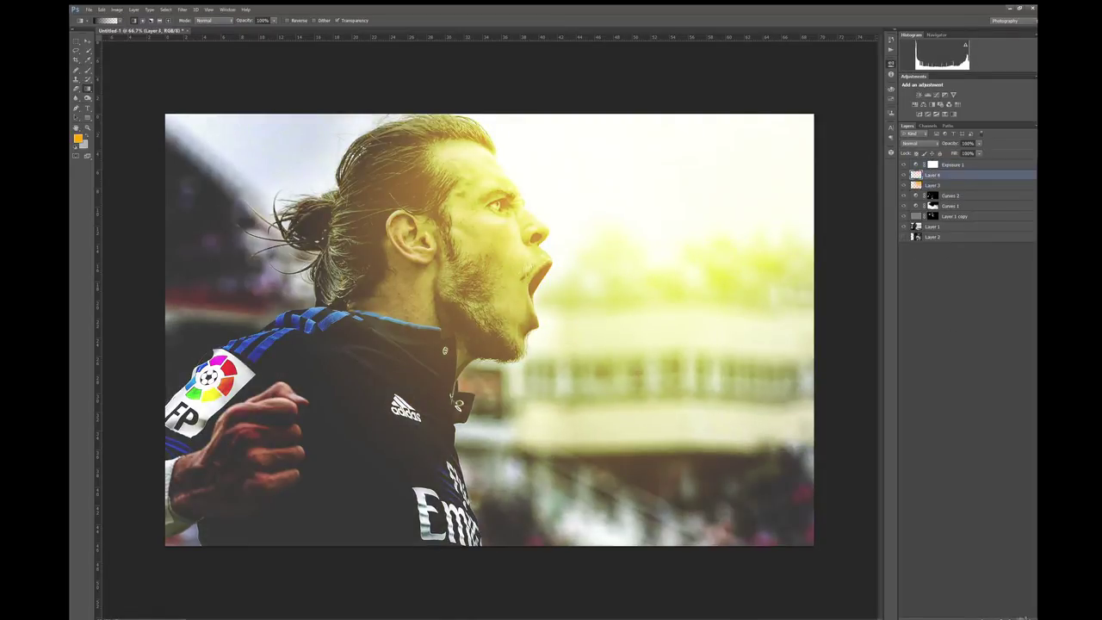
pyautogui.press('b')
pyautogui.press('d')
pyautogui.press('x')
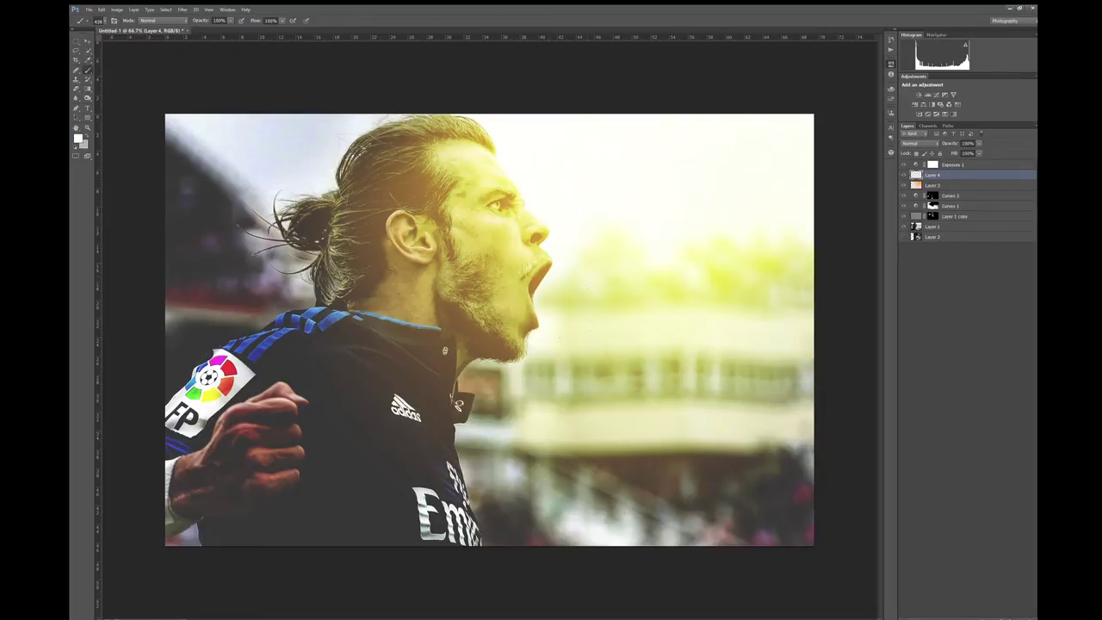
pyautogui.moveTo(979, 153); pyautogui.dragTo(976, 174)
# Step: Add a mask to Layer 4 and set up a black brush at 22% flow
pyautogui.click(992, 611)
pyautogui.press('g')
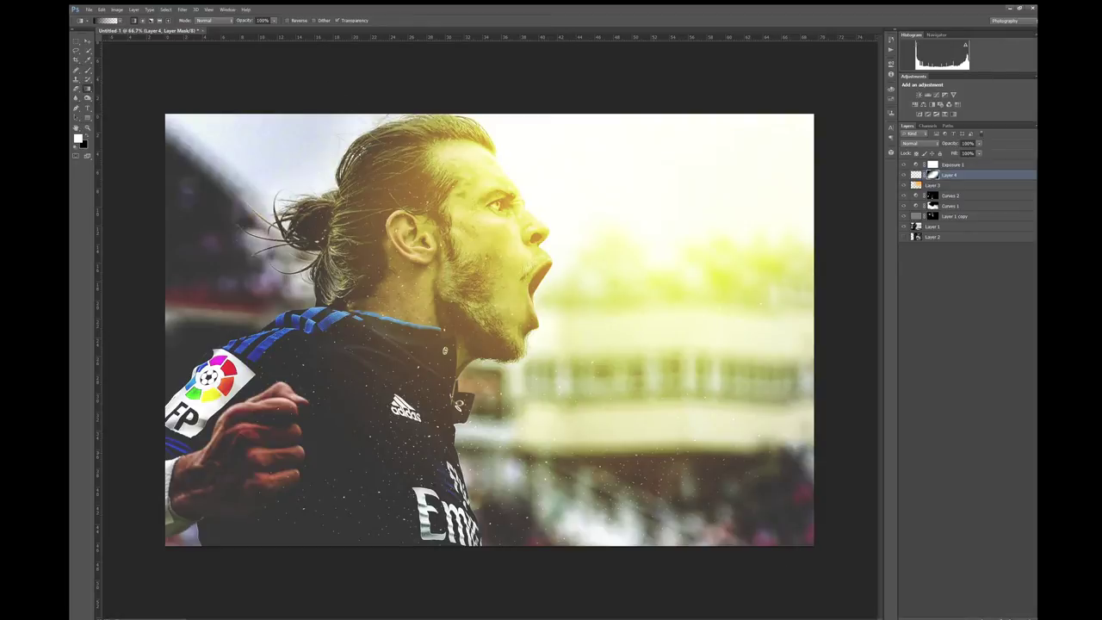
pyautogui.press('b')
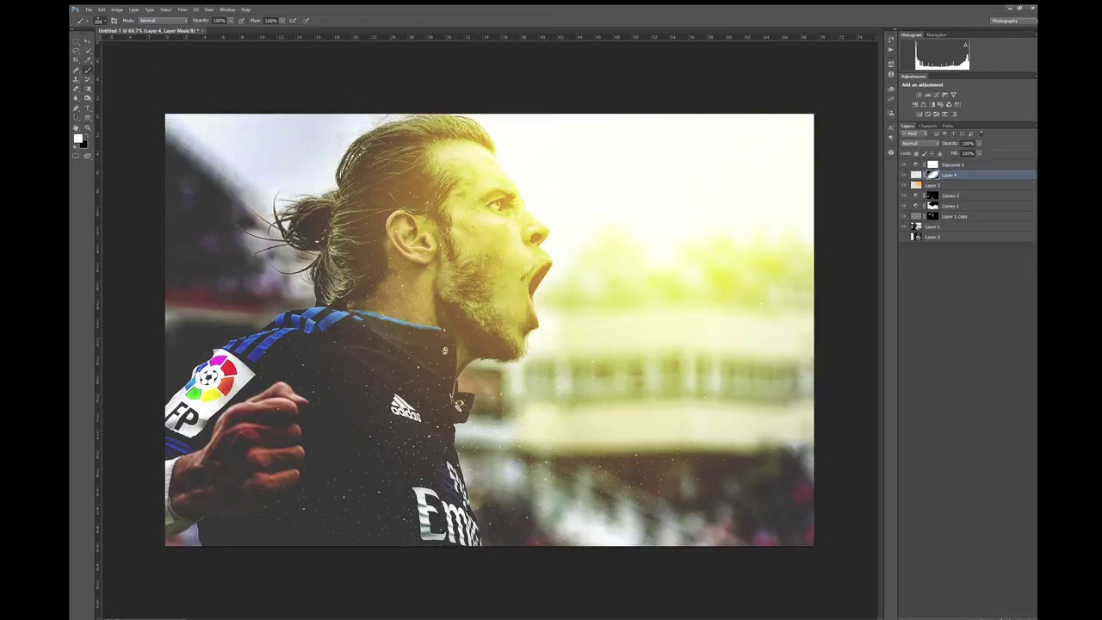
pyautogui.hotkey('shift', '2')
pyautogui.hotkey('shift', '2')
pyautogui.press('x')
# Step: Add a Gradient Map with a warm natural gradient and lower its fill to about 33%
pyautogui.click(946, 114)
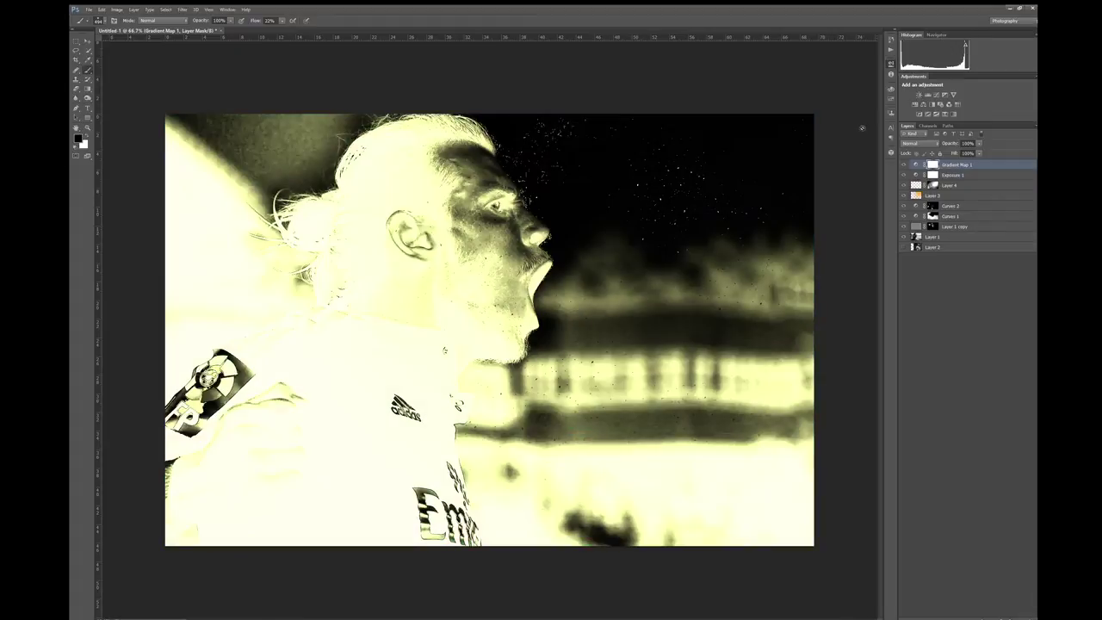
pyautogui.press('Down')
pyautogui.press('Down')
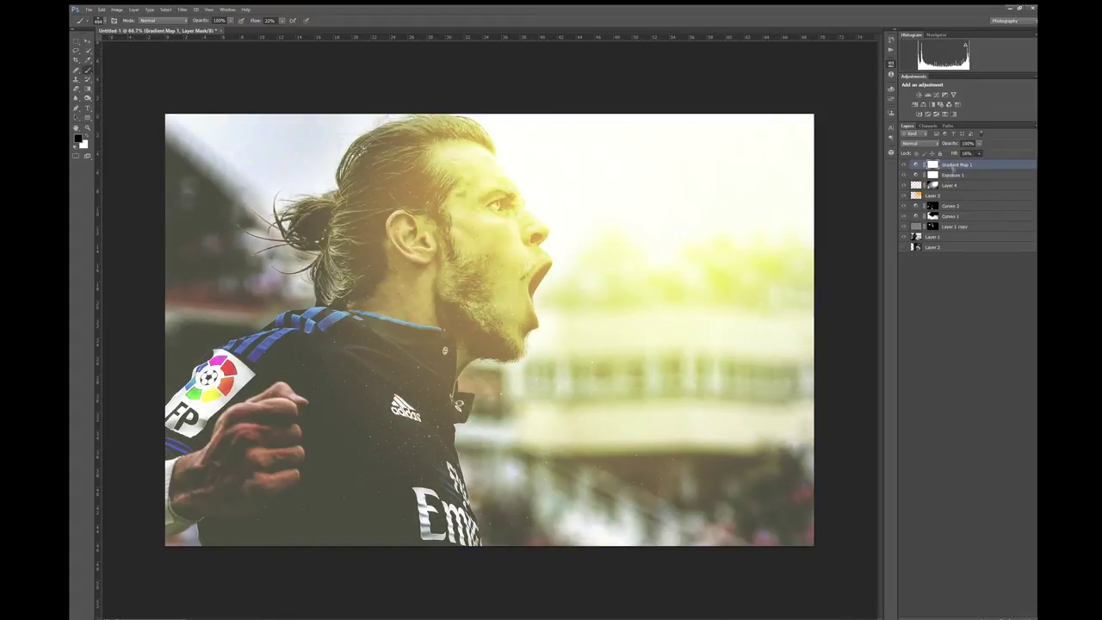
pyautogui.press('Down')
pyautogui.press('Down')
pyautogui.press('Down')
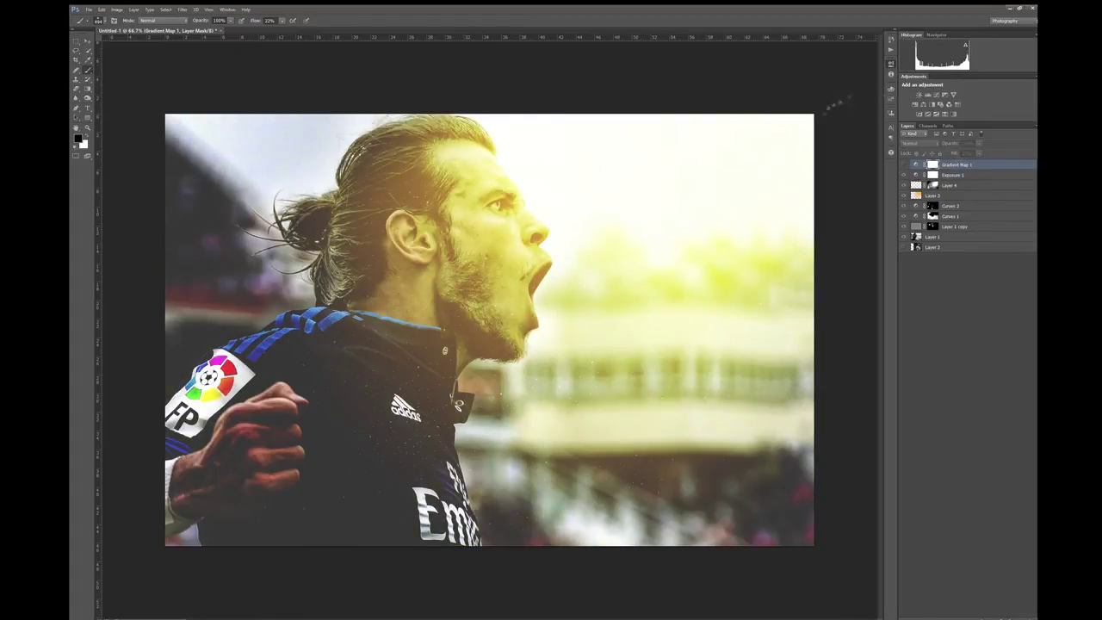
pyautogui.press('i')
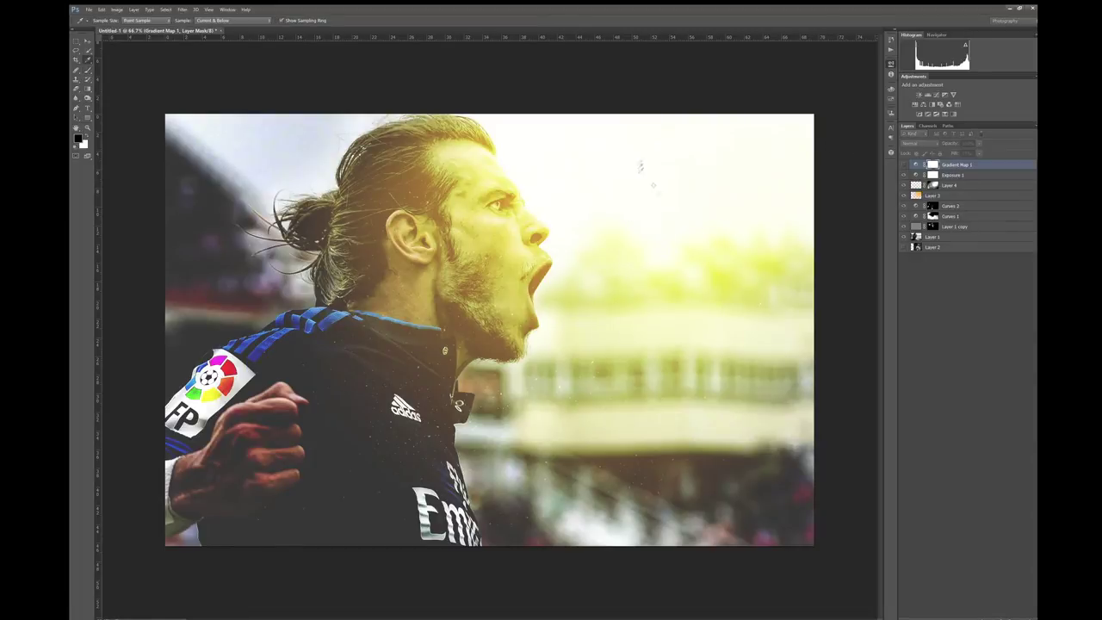
pyautogui.press('b')
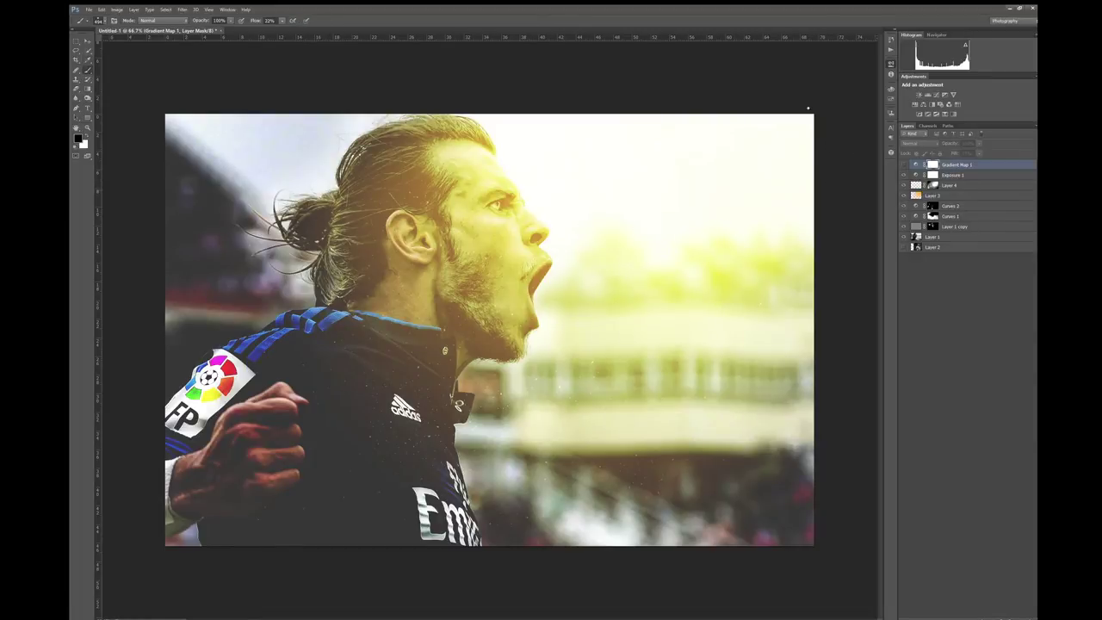
pyautogui.click(903, 165)
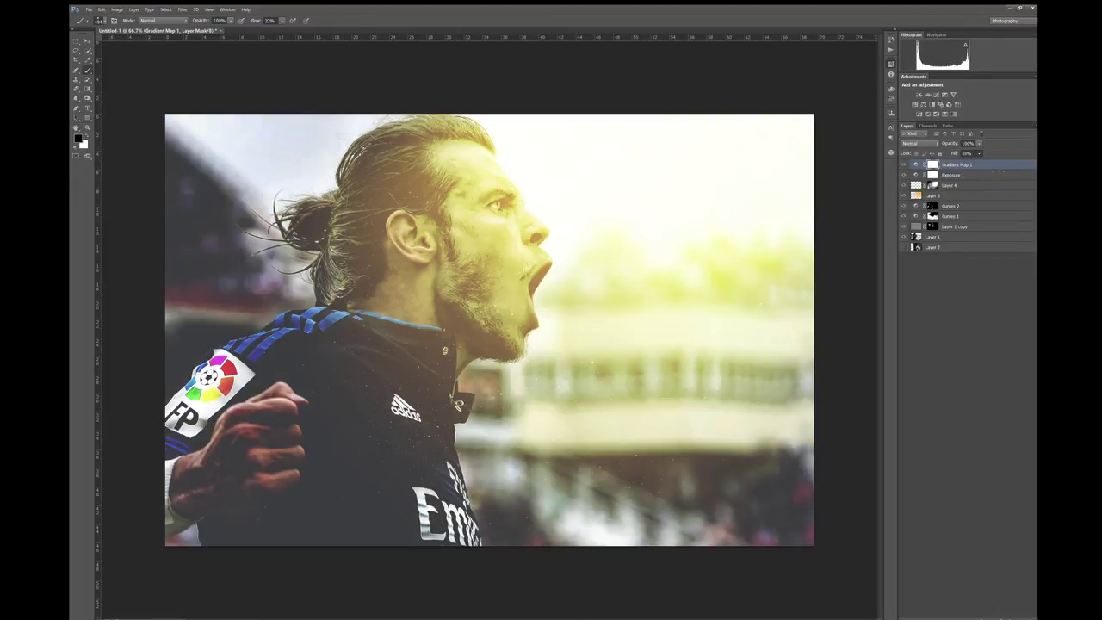
pyautogui.click(903, 164)
pyautogui.moveTo(990, 172); pyautogui.dragTo(985, 172)
# Step: Move Layer 2's photo to the top of the stack and hide it
pyautogui.moveTo(955, 244); pyautogui.dragTo(967, 160)
pyautogui.click(903, 165)
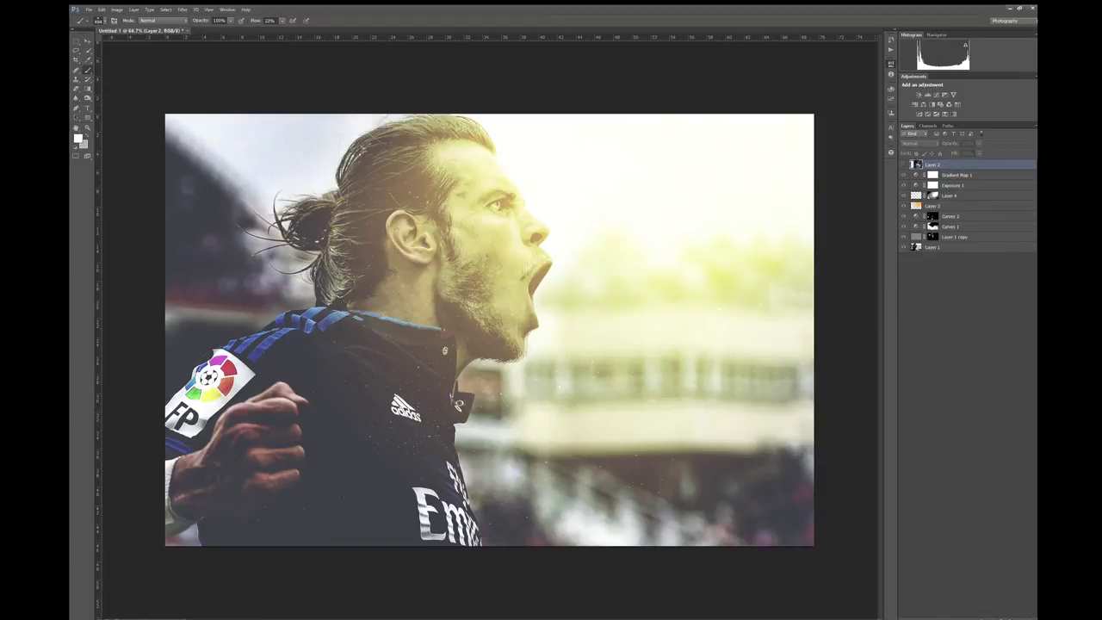
pyautogui.click(87, 107)
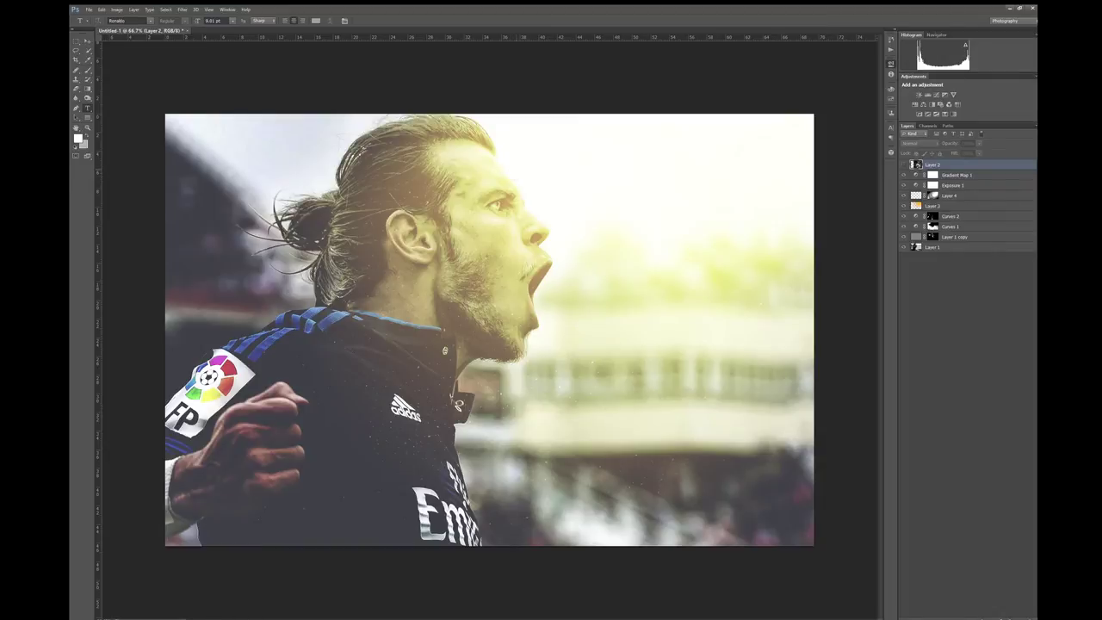
# Step: Type G11 on the canvas, enlarge it, tighten its tracking and commit the text
pyautogui.click(625, 242)
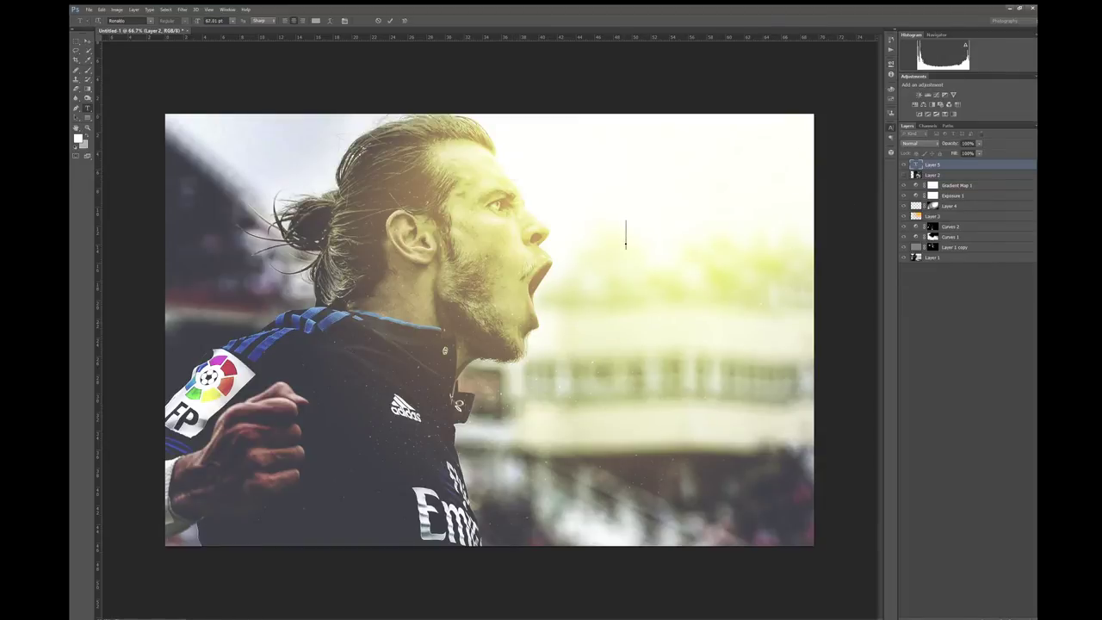
pyautogui.write('G11')
pyautogui.hotkey('ctrl', 'a')
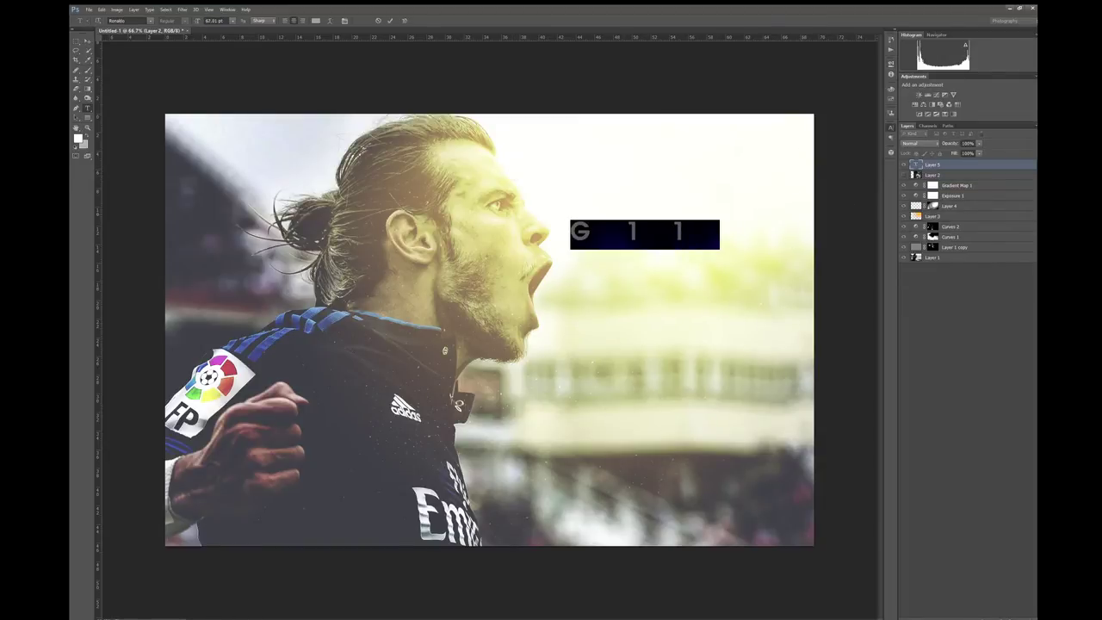
pyautogui.hotkey('alt', 'Left')
pyautogui.hotkey('alt', 'Left')
pyautogui.hotkey('alt', 'Left')
pyautogui.hotkey('ctrl', 'shift', '.')
pyautogui.hotkey('ctrl', 'shift', '.')
pyautogui.hotkey('ctrl', 'shift', '.')
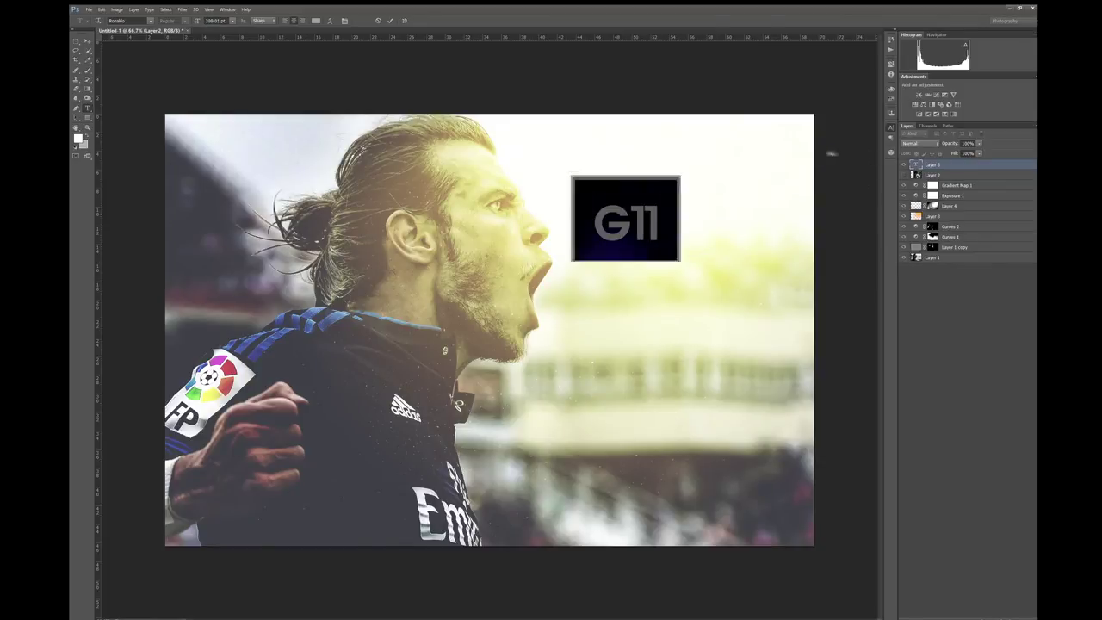
pyautogui.hotkey('ctrl', 'shift', '.')
pyautogui.hotkey('ctrl', 'shift', '.')
pyautogui.hotkey('ctrl', 'shift', '.')
pyautogui.hotkey('ctrl', 'shift', '.')
pyautogui.hotkey('ctrl', 'shift', '.')
pyautogui.hotkey('ctrl', 'shift', '.')
pyautogui.hotkey('ctrl', 'shift', '.')
pyautogui.hotkey('ctrl', 'shift', '.')
pyautogui.hotkey('ctrl', 'shift', '.')
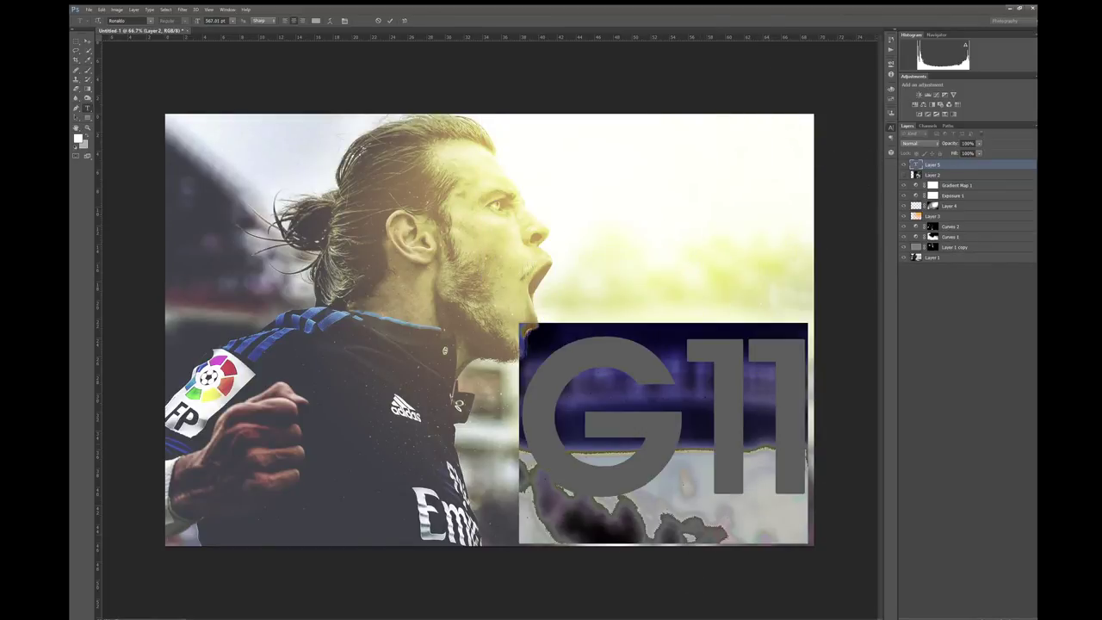
pyautogui.hotkey('ctrl', 'Return')
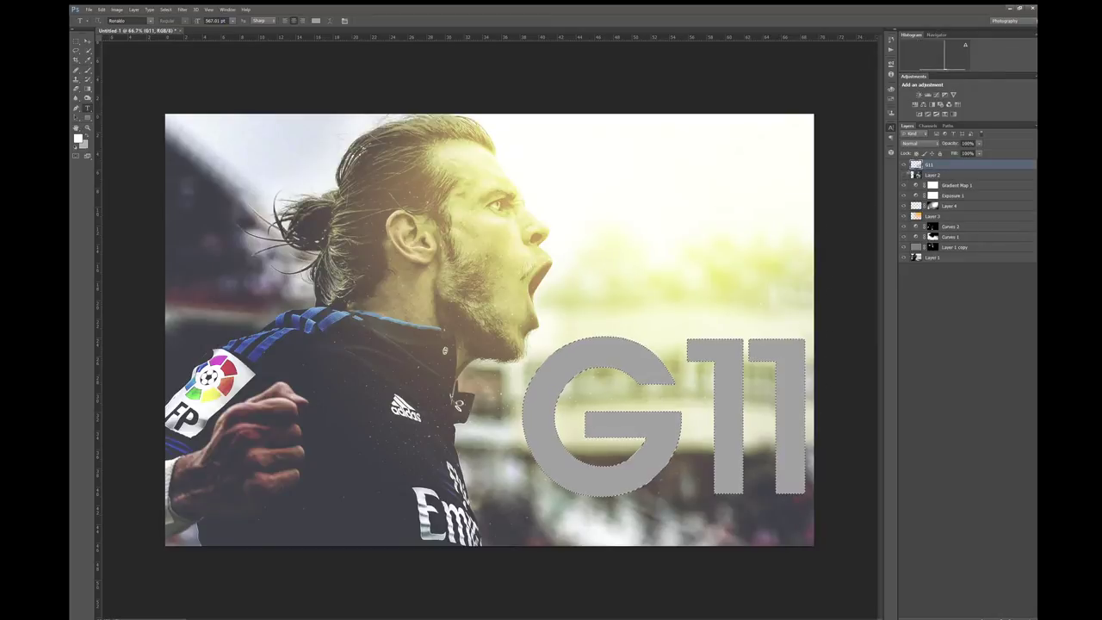
# Step: Fill Layer 2's mask with the G11 letter shape so the photo shows only inside
pyautogui.click(933, 175)
pyautogui.hotkey('ctrl', 'BackSpace')
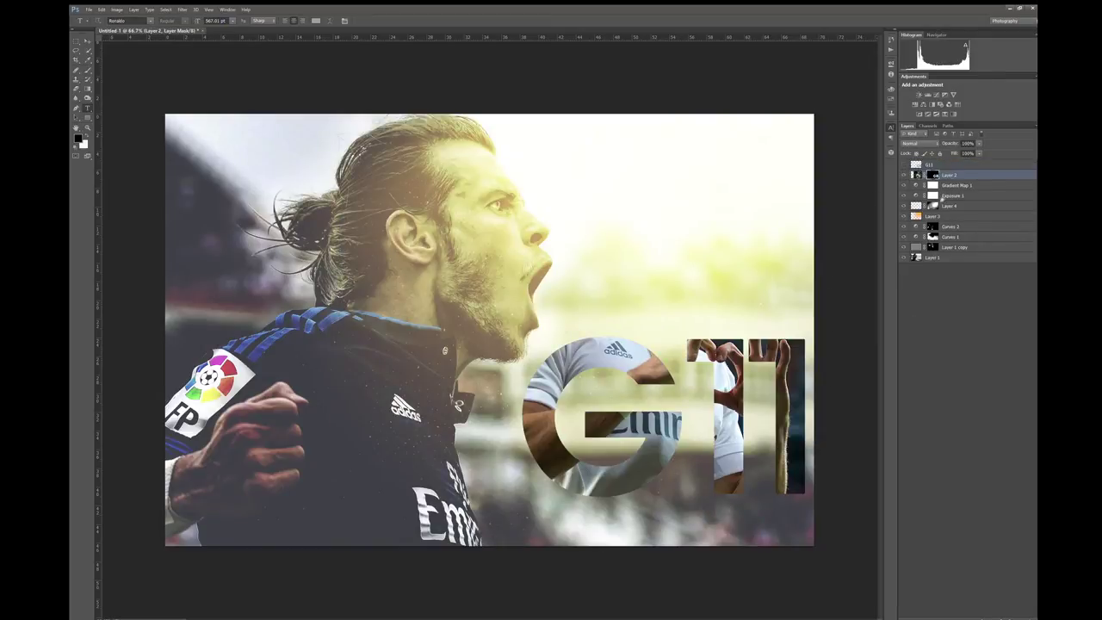
pyautogui.press('v')
pyautogui.moveTo(603, 413); pyautogui.dragTo(619, 486)
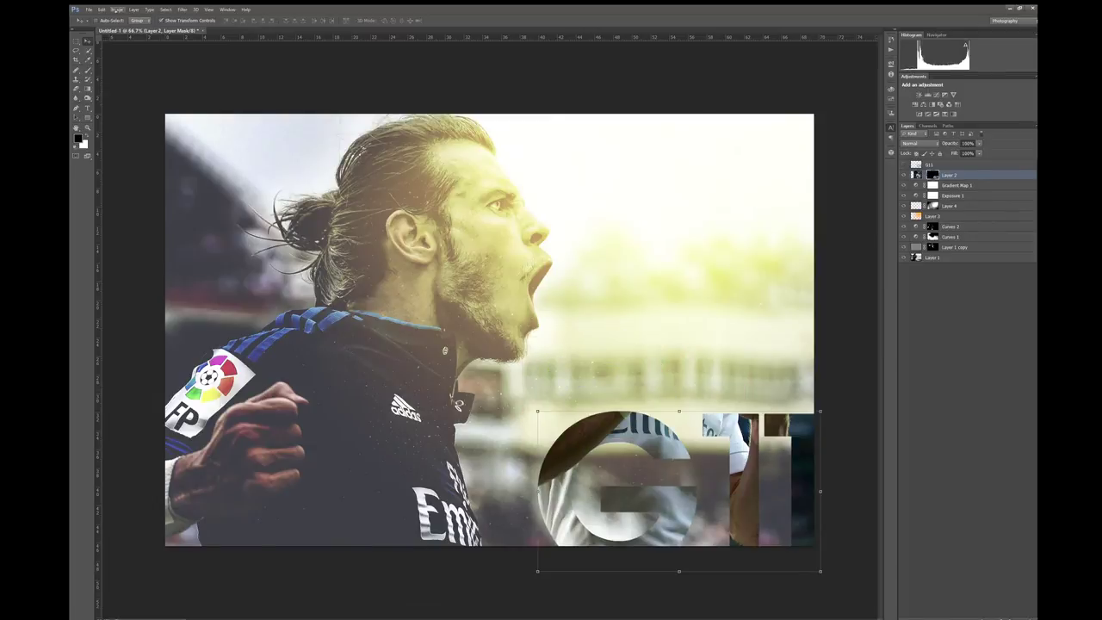
pyautogui.hotkey('ctrl', 'z')
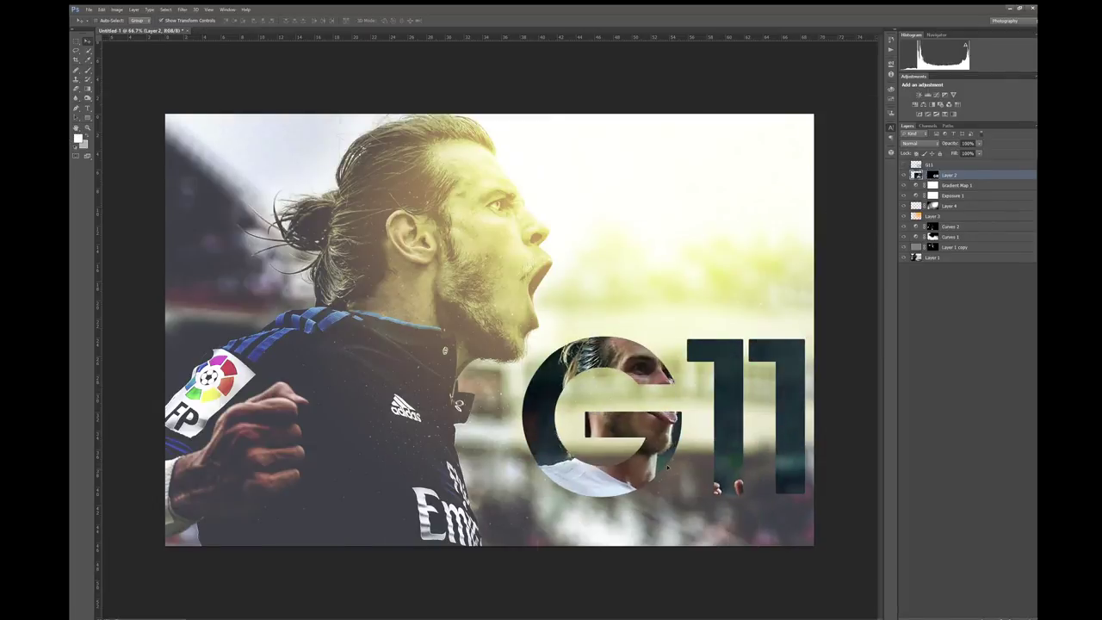
# Step: Scale the photo to about 40% and position the player's face inside the G
pyautogui.hotkey('ctrl', 't')
pyautogui.moveTo(300, 244)
pyautogui.mouseDown()
pyautogui.moveTo(504, 361)
pyautogui.moveTo(512, 348)
pyautogui.mouseUp()
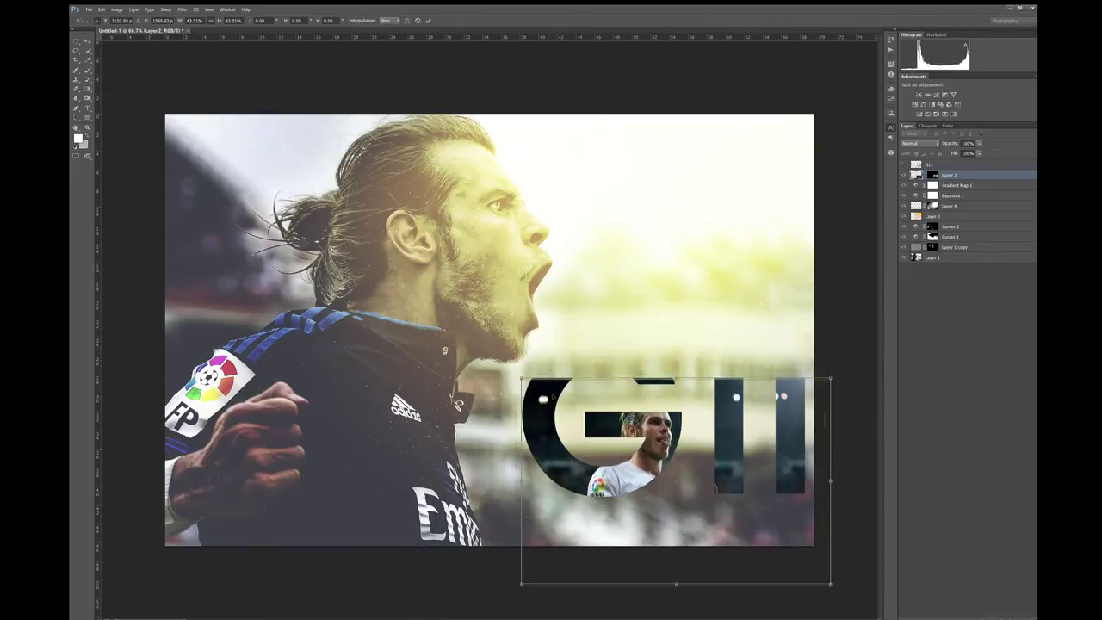
pyautogui.moveTo(725, 506)
pyautogui.mouseDown()
pyautogui.moveTo(793, 483)
pyautogui.moveTo(459, 404)
pyautogui.moveTo(444, 391)
pyautogui.mouseUp()
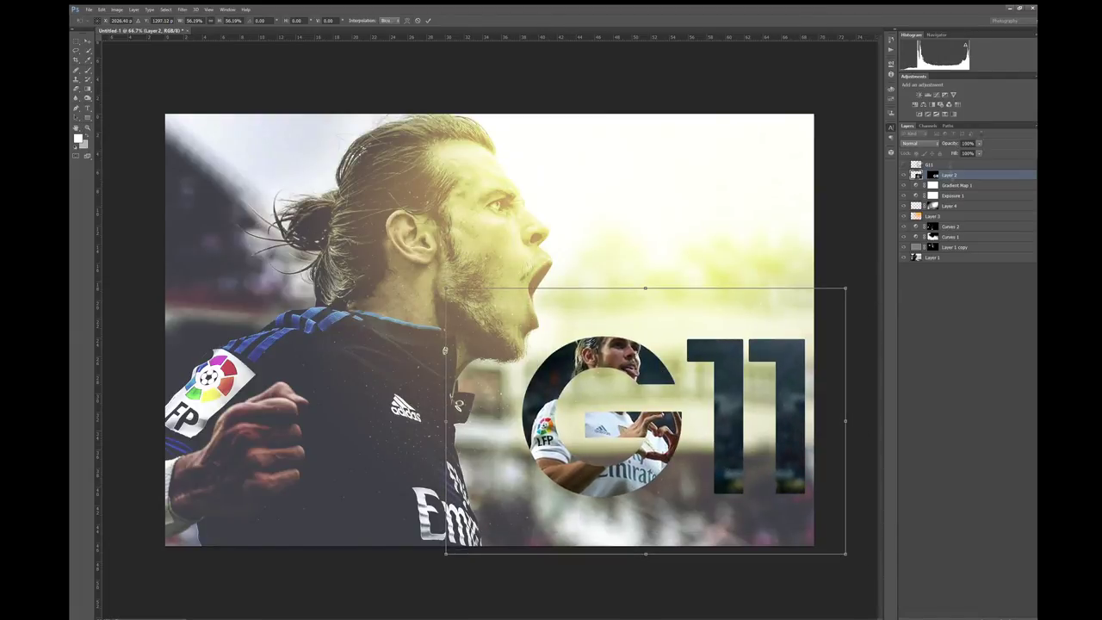
pyautogui.press('Return')
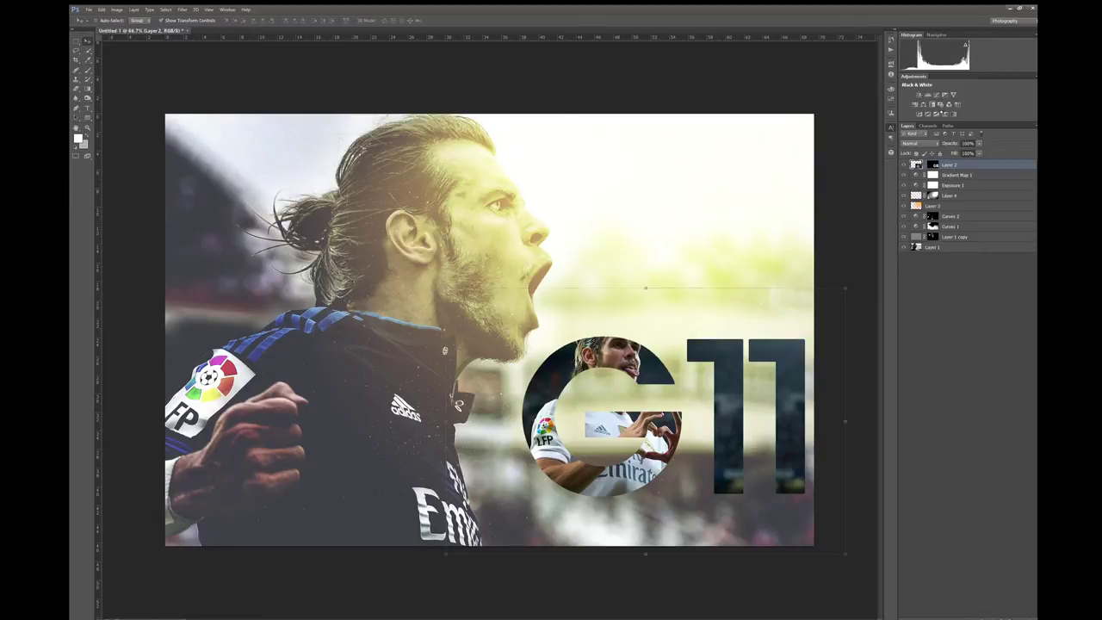
# Step: Add a Black & White adjustment clipped to Layer 2
pyautogui.click(937, 104)
pyautogui.hotkey('ctrl', 'alt', 'g')
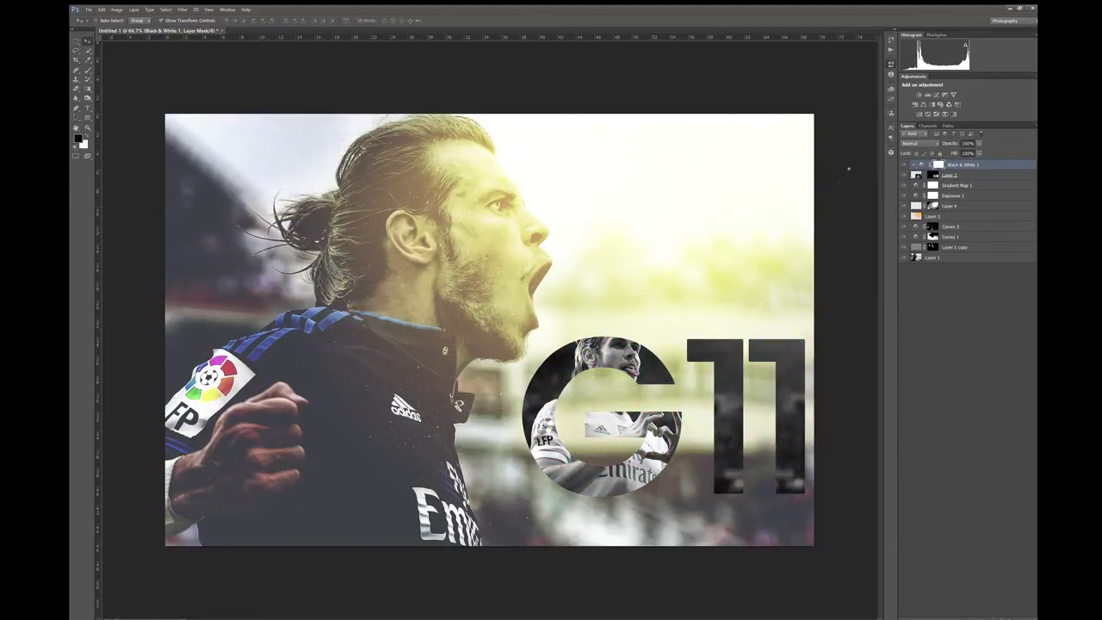
pyautogui.keyDown('ctrl'); pyautogui.click(959, 164); pyautogui.keyUp('ctrl')
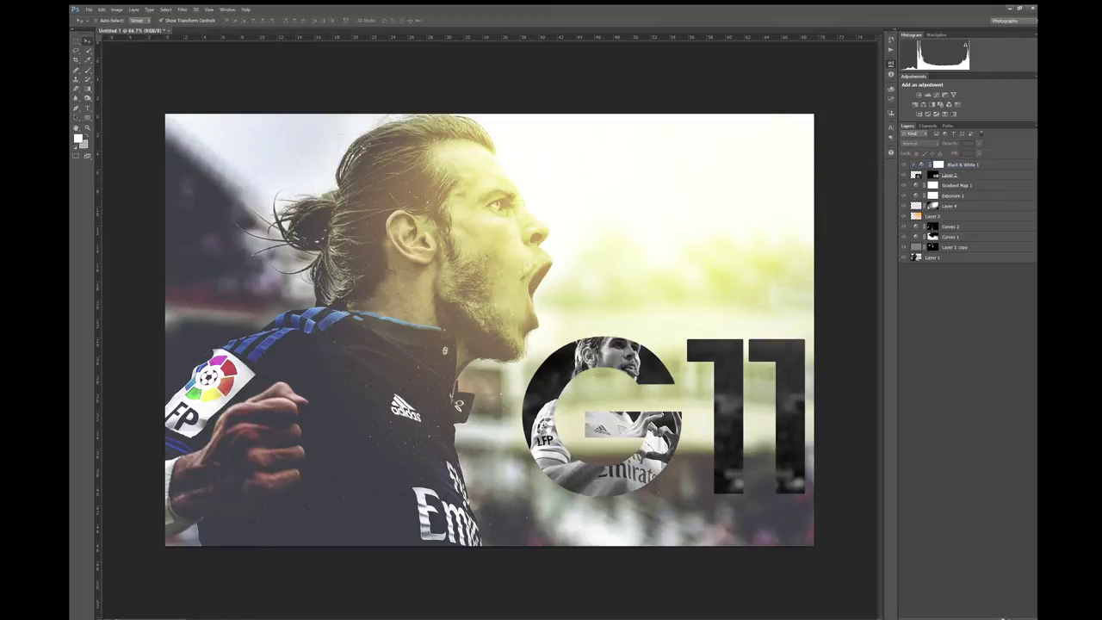
# Step: Add an Exposure adjustment with an inverted mask, painted white onto the 11 and G top
pyautogui.click(944, 95)
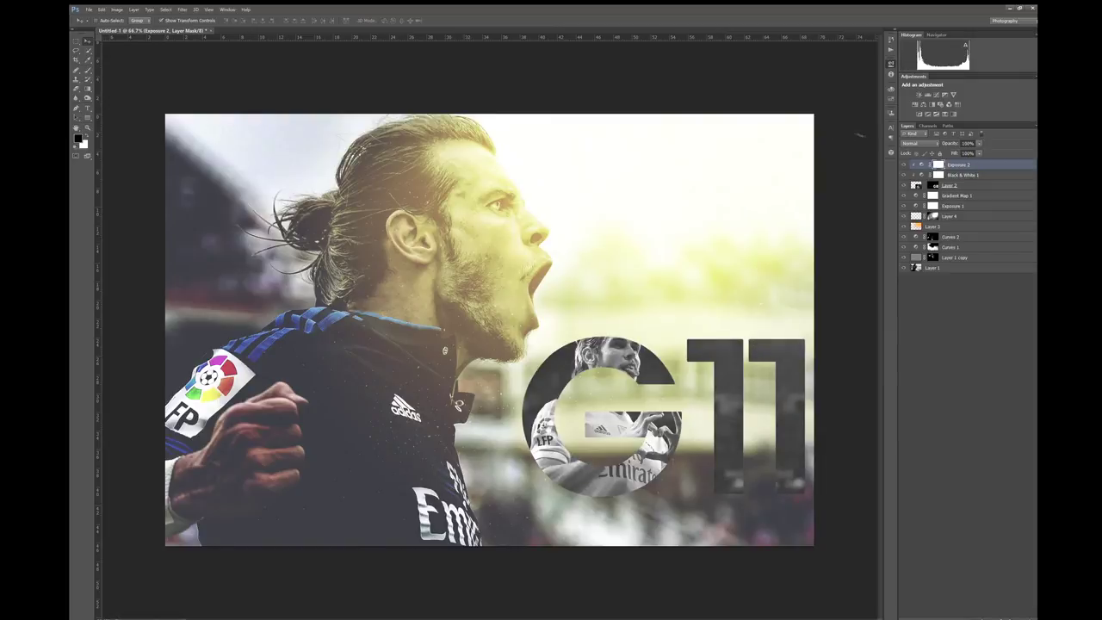
pyautogui.hotkey('ctrl', 'i')
pyautogui.press('b')
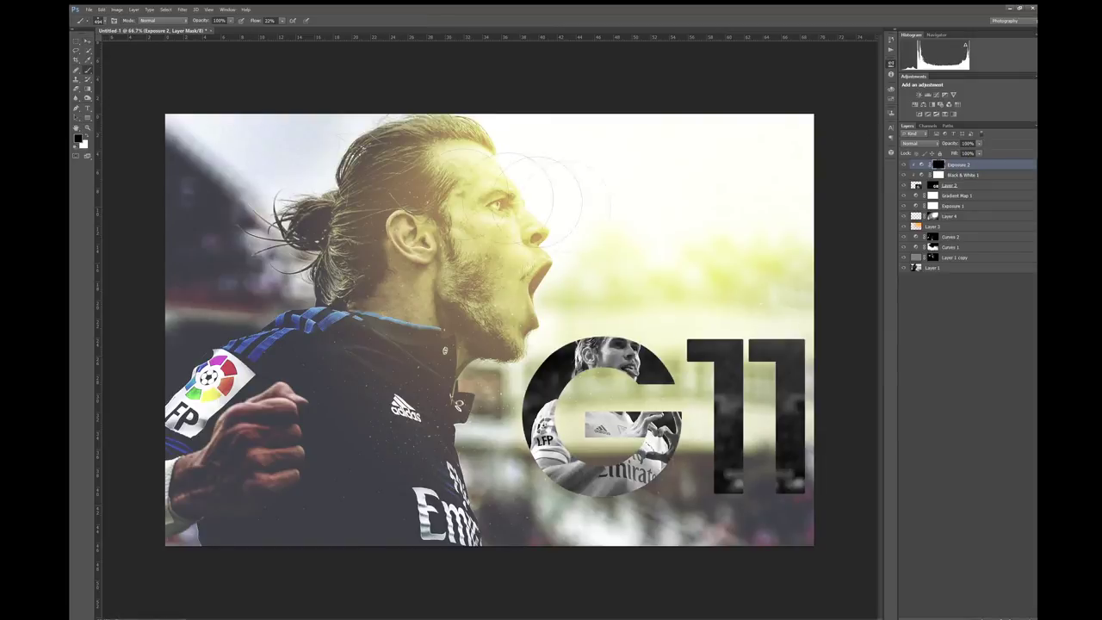
pyautogui.press('x')
pyautogui.moveTo(792, 344); pyautogui.dragTo(654, 361)
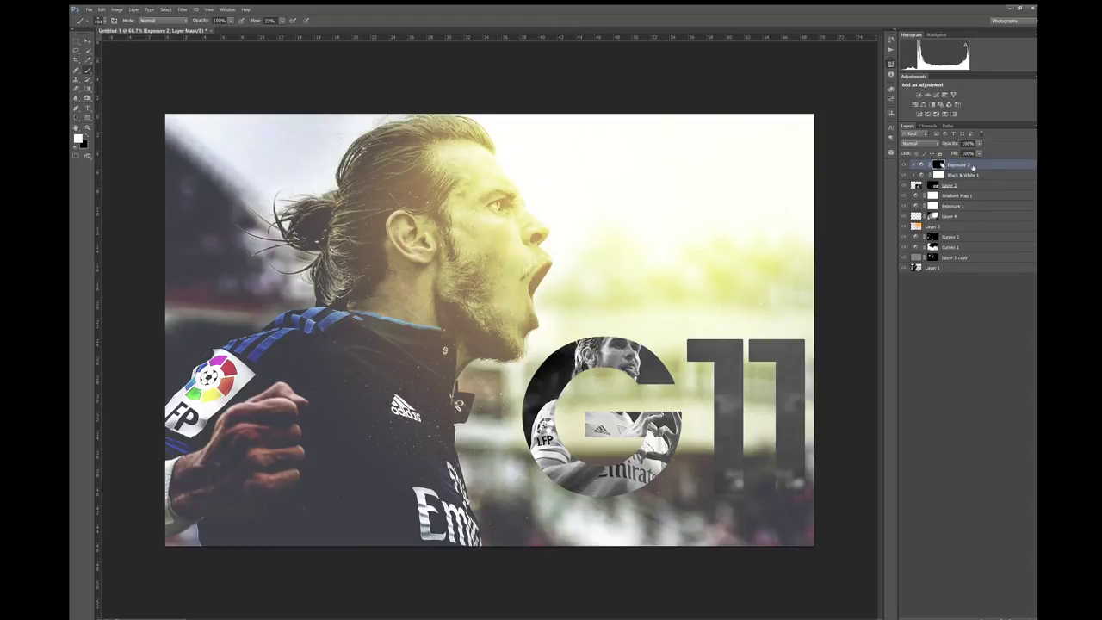
# Step: Merge the Black & White and Exposure adjustments into Layer 2 and add a layer mask
pyautogui.click(955, 185)
pyautogui.click(943, 174)
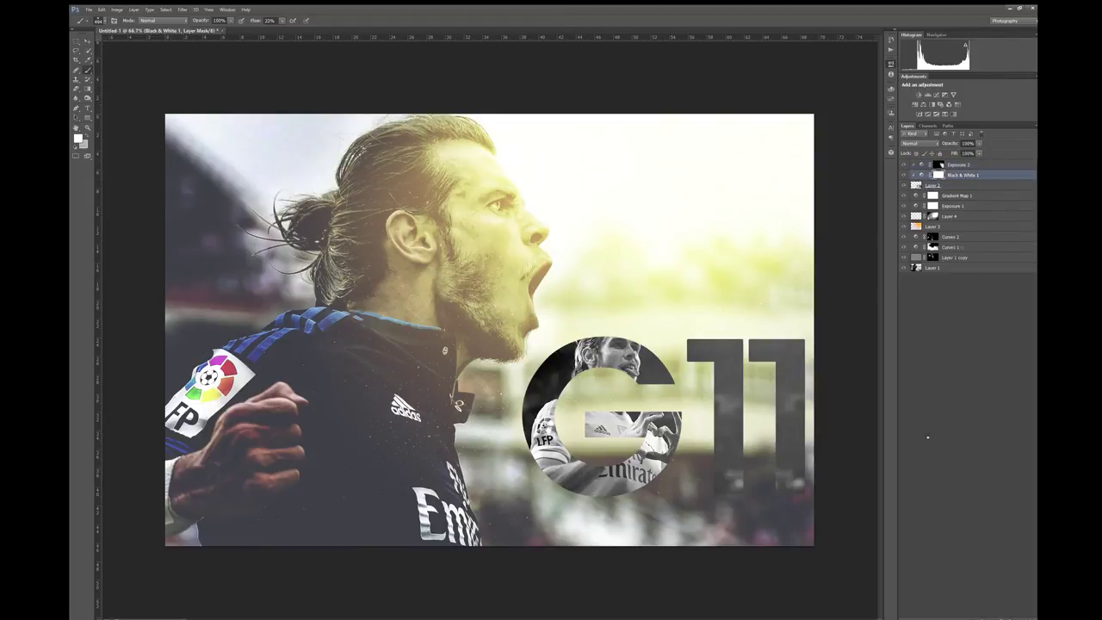
pyautogui.hotkey('ctrl', 'e')
pyautogui.hotkey('ctrl', 'e')
pyautogui.click(984, 613)
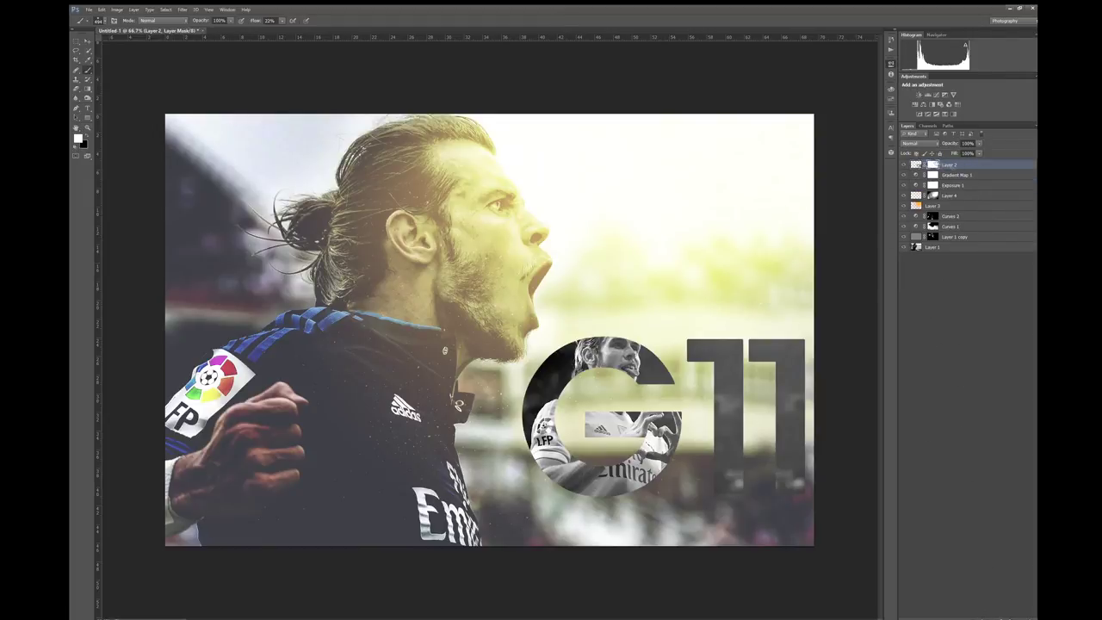
# Step: Remove Layer 2's new mask and paint a warm Curves grade onto the face at 7% flow
pyautogui.hotkey('ctrl', 'z')
pyautogui.press('h')
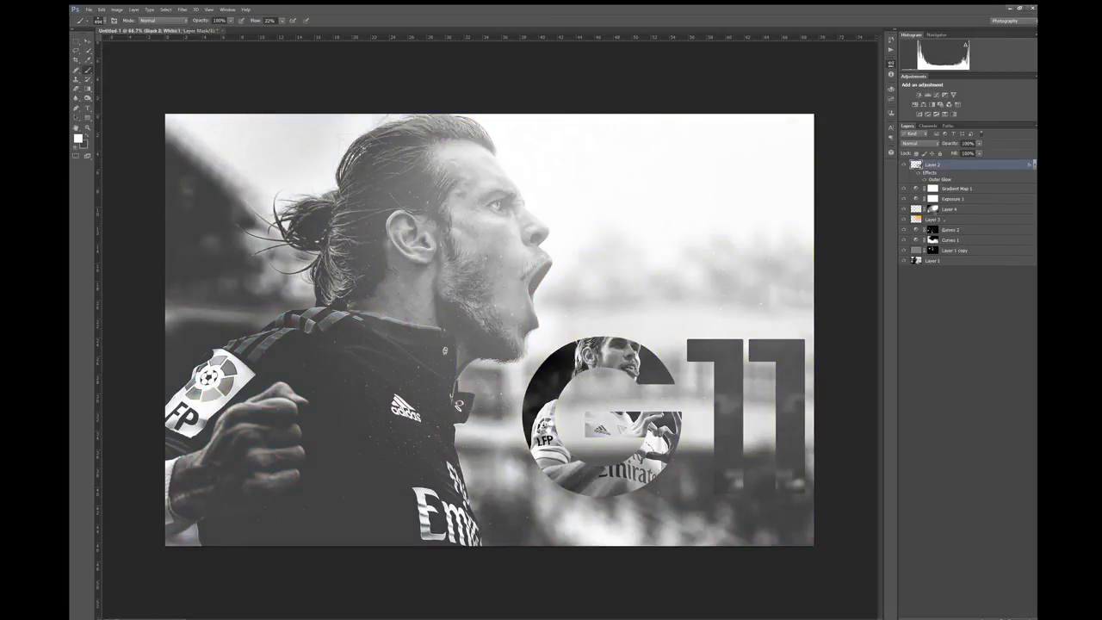
pyautogui.click(938, 94)
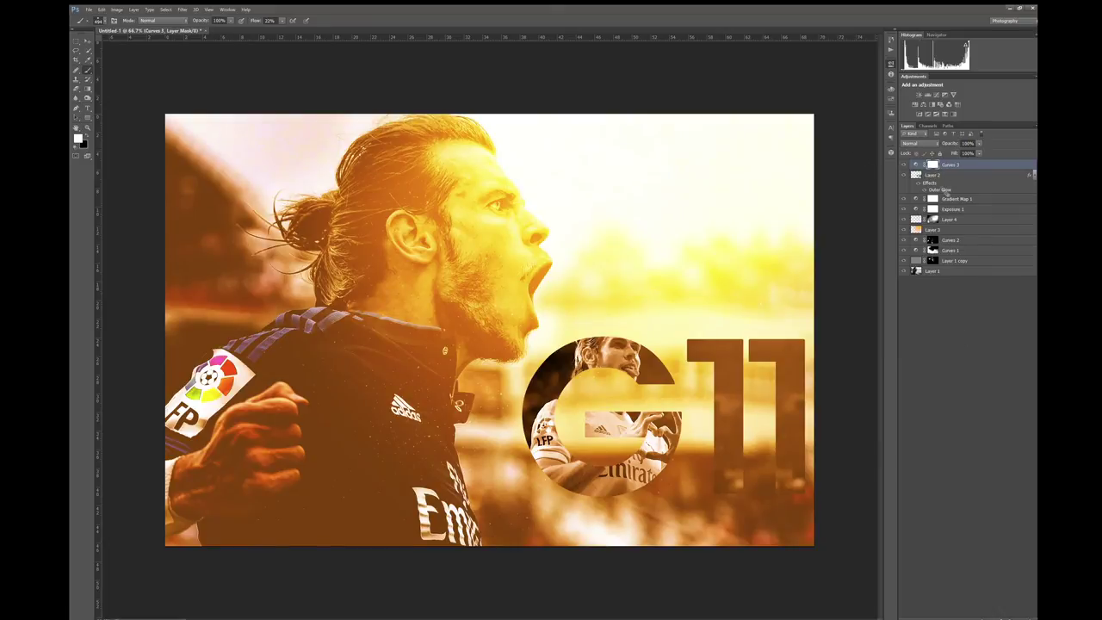
pyautogui.hotkey('ctrl', 'i')
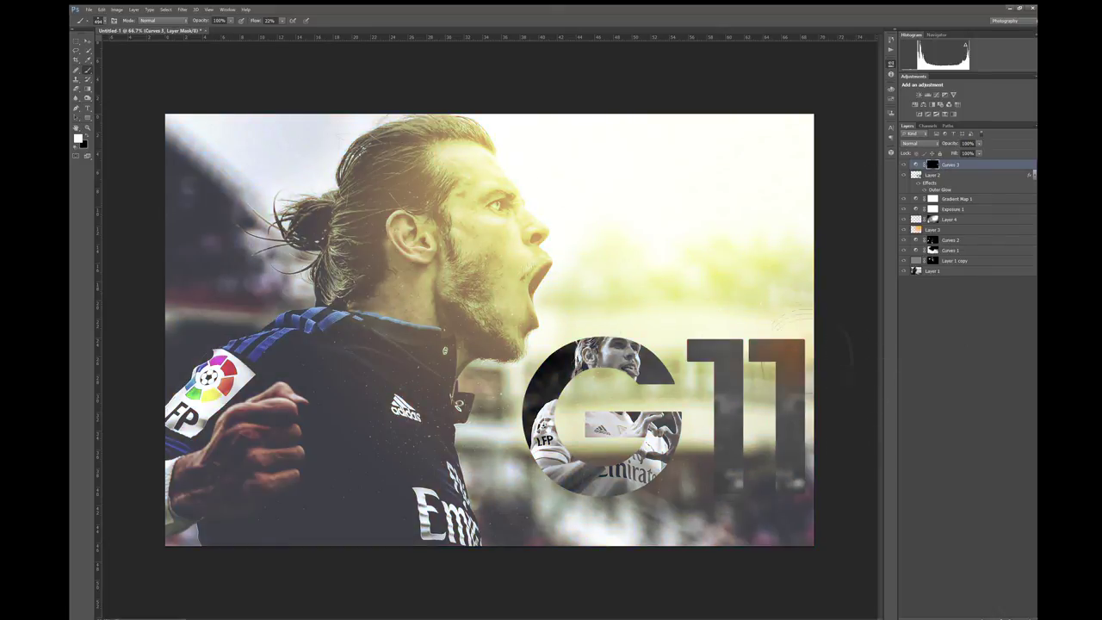
pyautogui.moveTo(539, 169); pyautogui.dragTo(555, 258)
pyautogui.hotkey('shift', '0')
pyautogui.hotkey('shift', '7')
# Step: Hide and delete the trial Curves 3 layer, then deselect Layer 2
pyautogui.click(904, 164)
pyautogui.press('Delete')
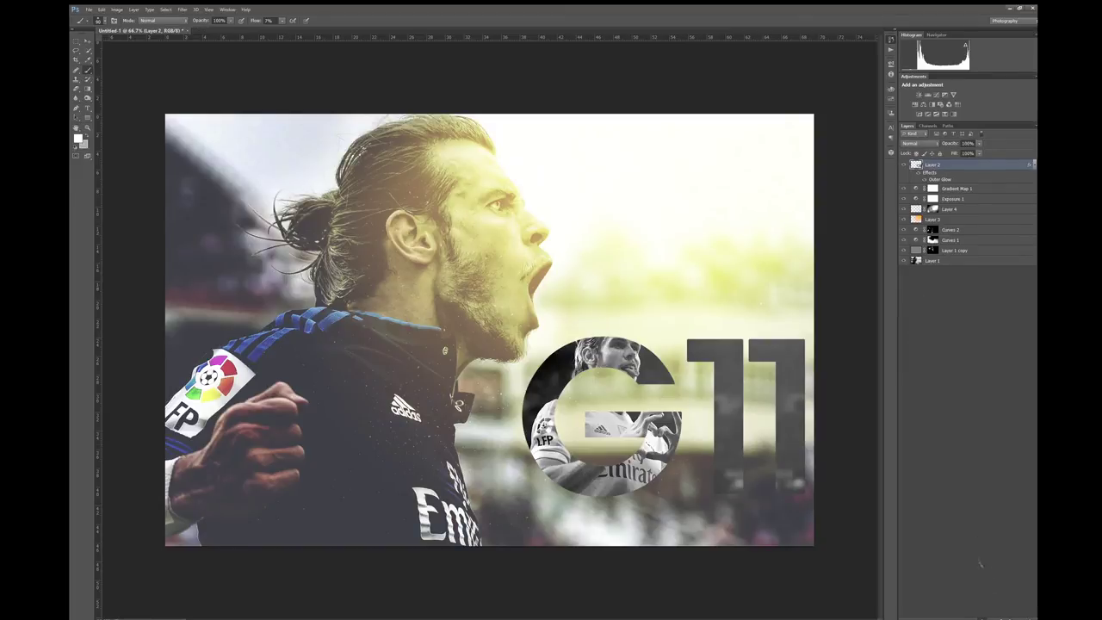
pyautogui.click(979, 563)
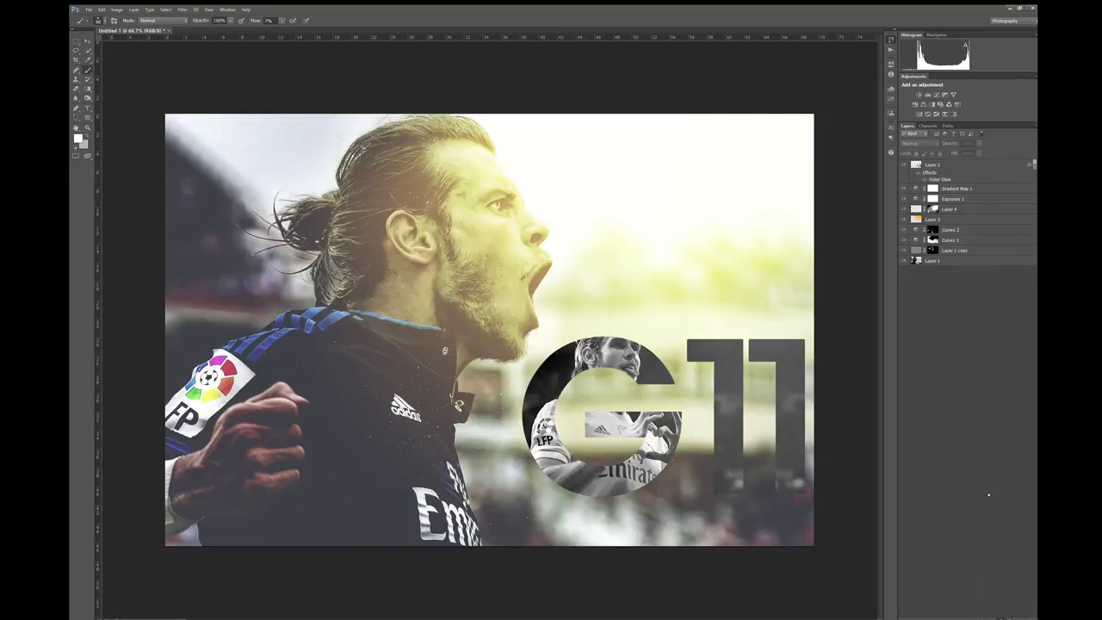
# Step: Add Color Balance 1 with an inverted mask and paint its purple-blue tint in at 31% brush flow
pyautogui.click(924, 104)
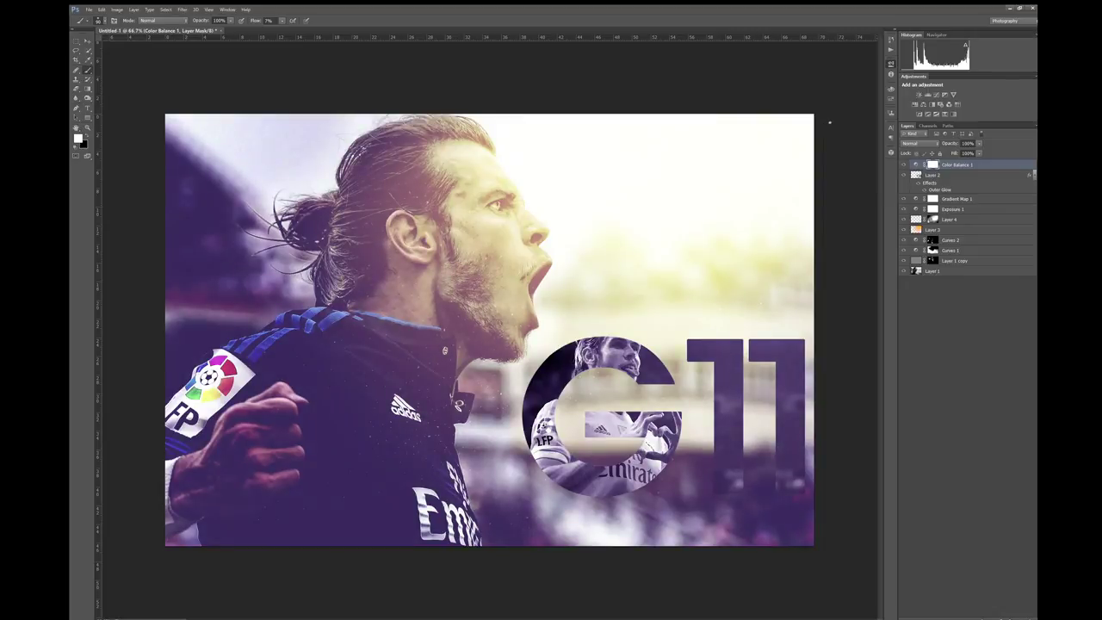
pyautogui.hotkey('ctrl', 'i')
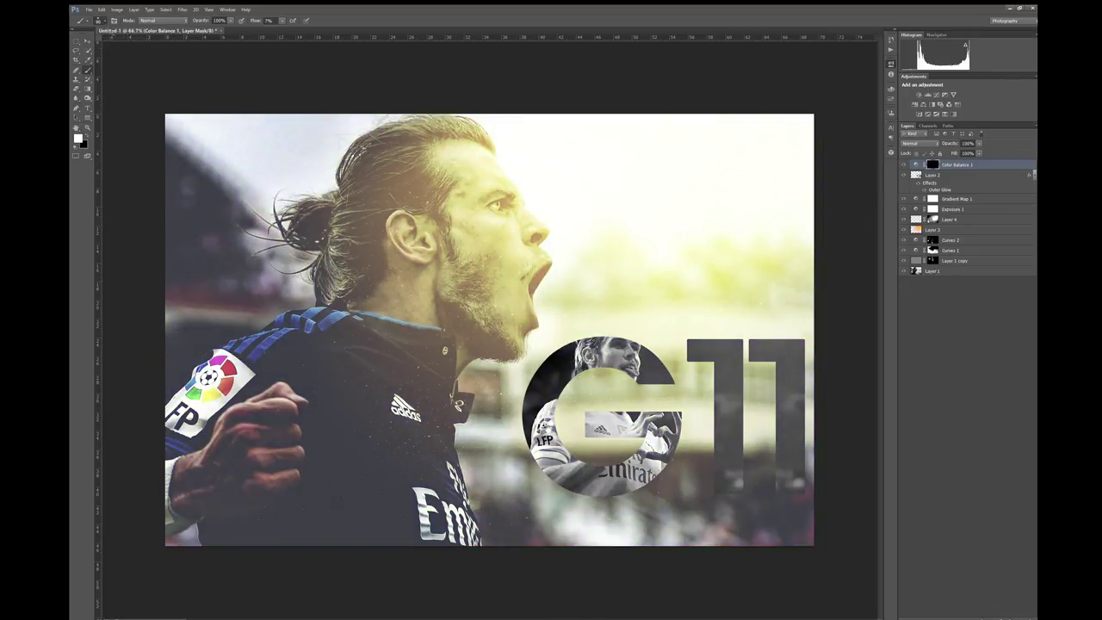
pyautogui.moveTo(482, 215); pyautogui.dragTo(465, 344)
pyautogui.hotkey('shift', '3')
pyautogui.hotkey('shift', '1')
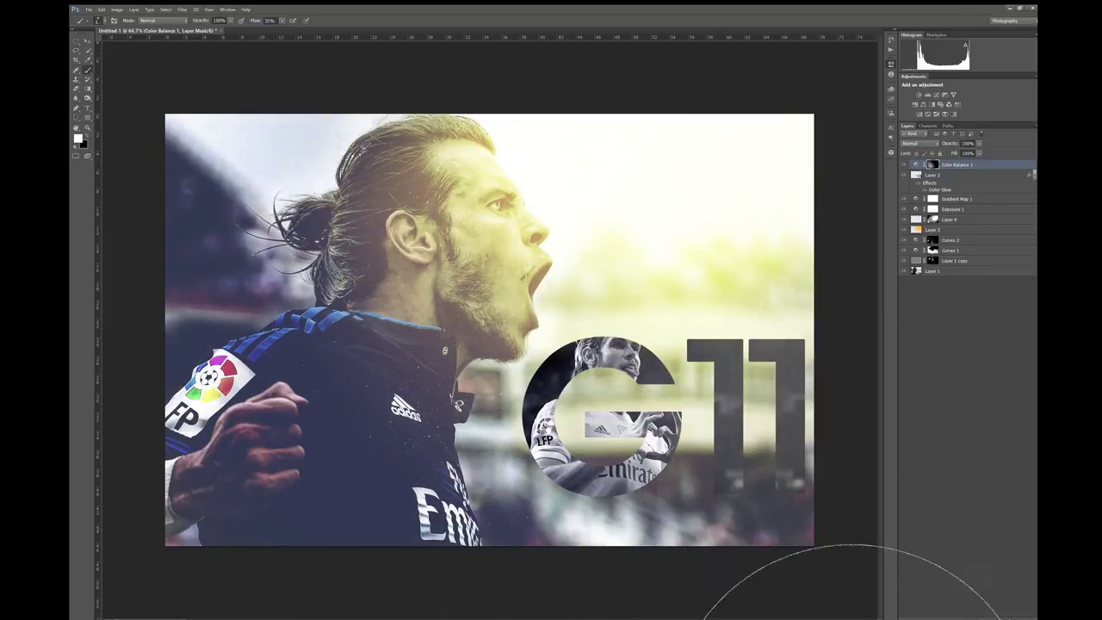
# Step: Type the text 'A_L_Edits' near the bottom of the image
pyautogui.press('t')
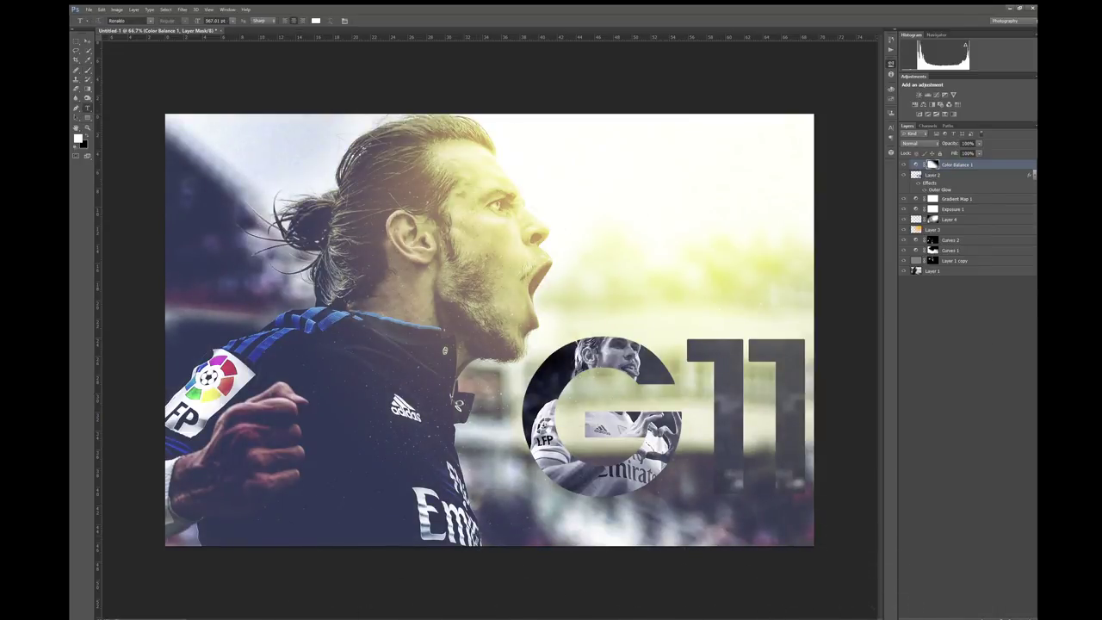
pyautogui.click(476, 534)
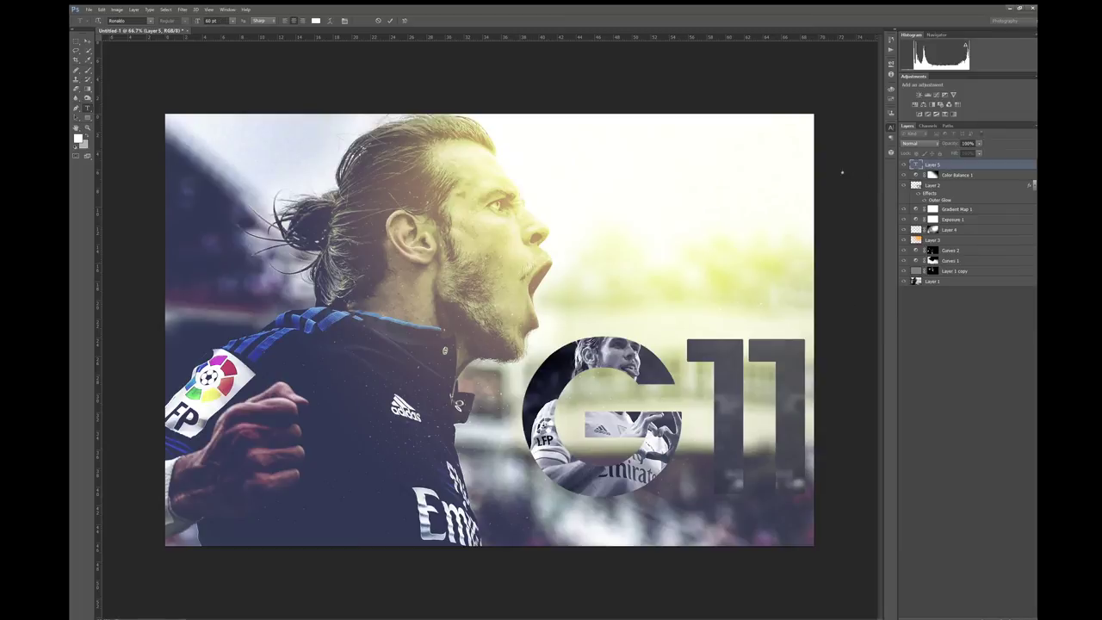
pyautogui.write('JA')
pyautogui.write('Edits')
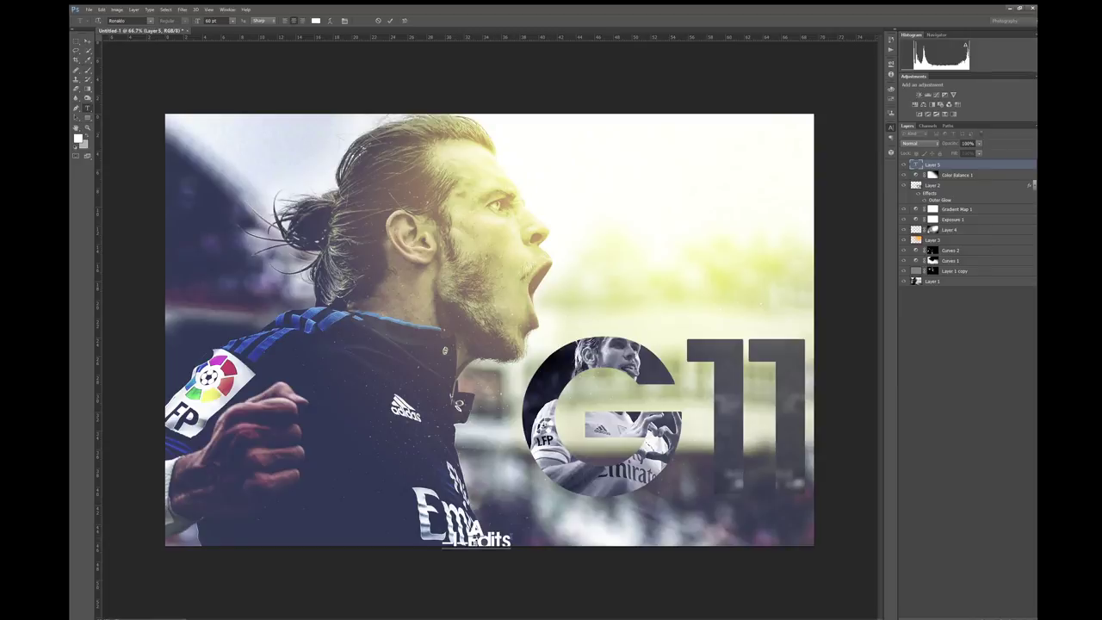
pyautogui.moveTo(476, 538); pyautogui.dragTo(421, 489)
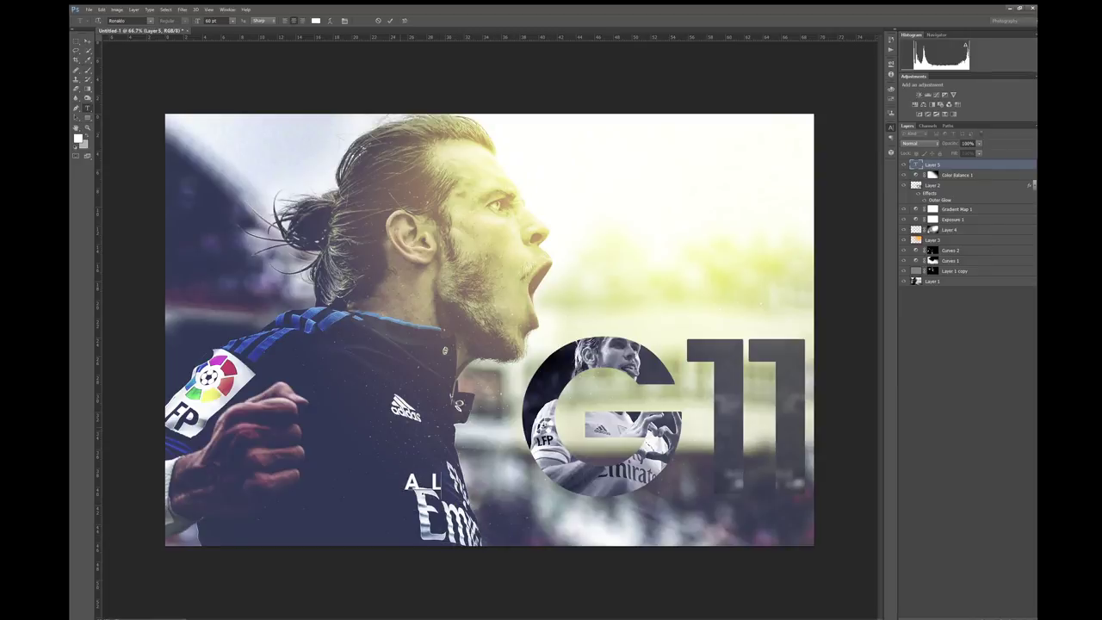
pyautogui.write('_L_Edits')
# Step: Shrink the watermark font, widen its letter spacing, nudge it to the bottom edge and commit
pyautogui.hotkey('ctrl', 'a')
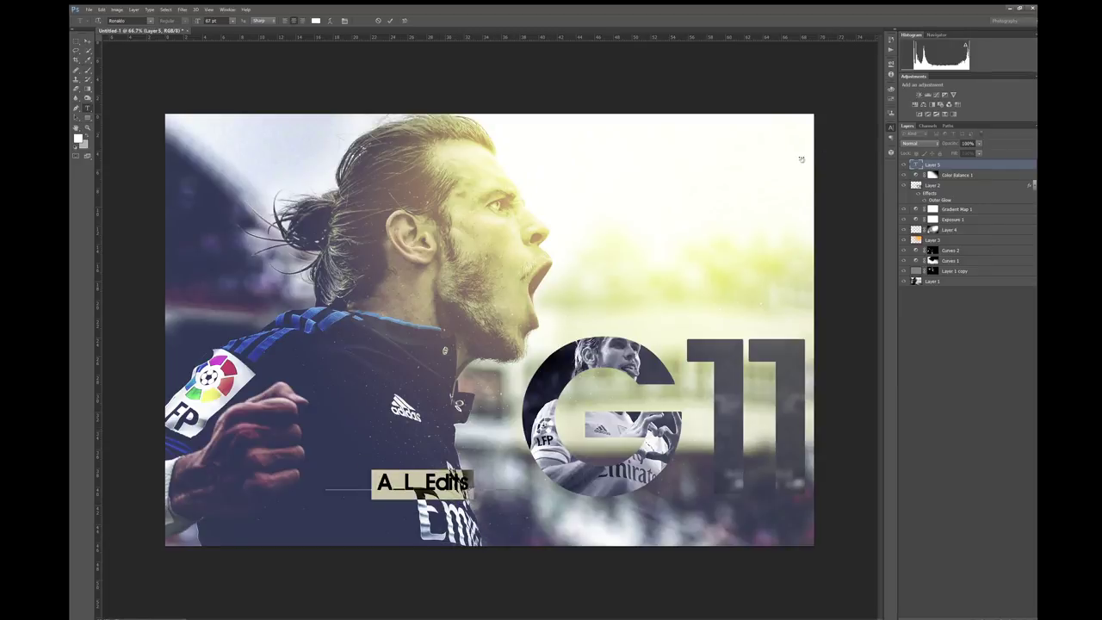
pyautogui.hotkey('ctrl', 'shift', ',')
pyautogui.hotkey('ctrl', 'shift', ',')
pyautogui.hotkey('ctrl', 'shift', ',')
pyautogui.hotkey('alt', 'Right')
pyautogui.hotkey('alt', 'Right')
pyautogui.hotkey('alt', 'Right')
pyautogui.hotkey('alt', 'Right')
pyautogui.hotkey('alt', 'Right')
pyautogui.hotkey('alt', 'Right')
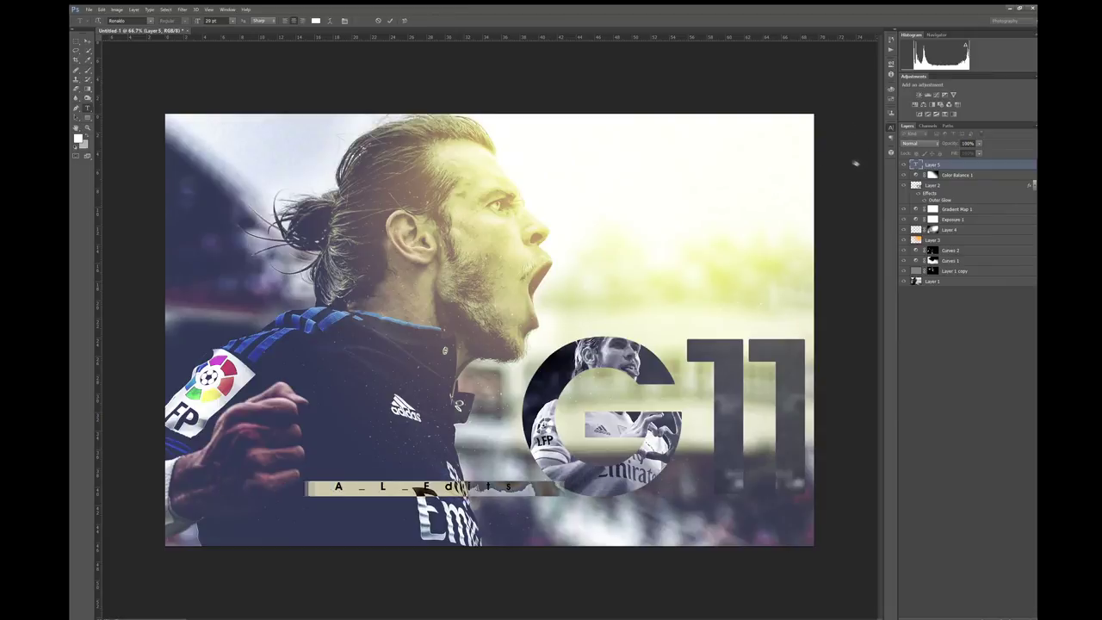
pyautogui.hotkey('alt', 'Right')
pyautogui.hotkey('alt', 'Right')
pyautogui.hotkey('alt', 'Right')
pyautogui.hotkey('alt', 'Right')
pyautogui.hotkey('alt', 'Right')
pyautogui.hotkey('alt', 'shift', 'Down')
pyautogui.hotkey('alt', 'shift', 'Down')
pyautogui.hotkey('alt', 'Right')
pyautogui.hotkey('alt', 'shift', 'Down')
pyautogui.hotkey('alt', 'shift', 'Down')
pyautogui.hotkey('alt', 'shift', 'Down')
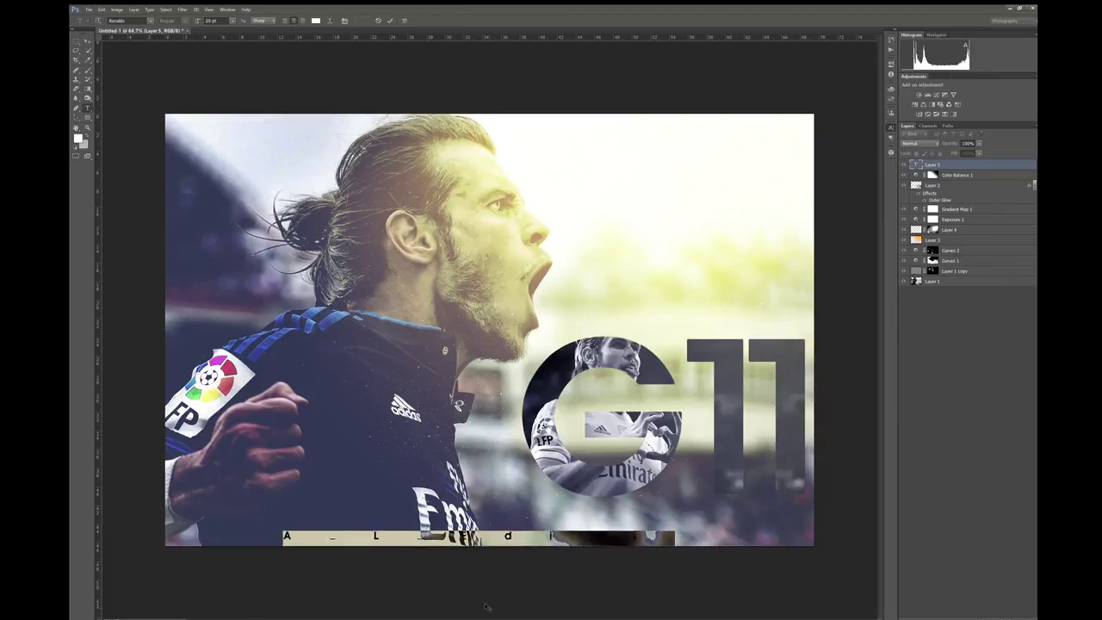
pyautogui.hotkey('alt', 'shift', 'Down')
pyautogui.hotkey('alt', 'shift', 'Down')
pyautogui.hotkey('alt', 'shift', 'Down')
pyautogui.hotkey('ctrl', 'Return')
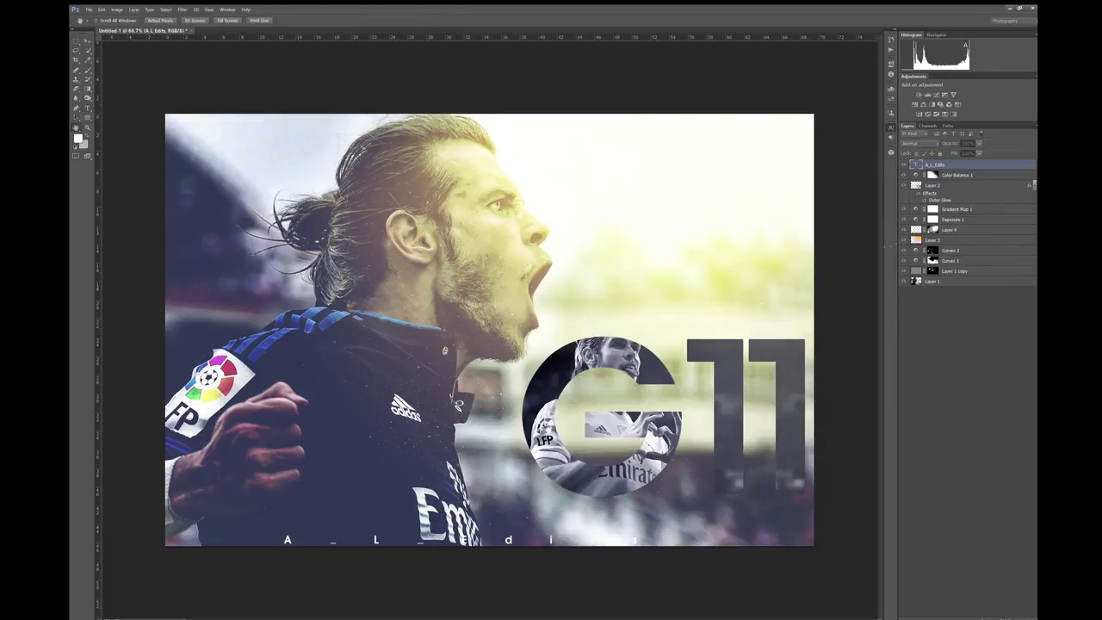
# Step: Move the A_L_Edits layer down between Curves 1 and Layer 1 copy
pyautogui.moveTo(934, 164); pyautogui.dragTo(938, 265)
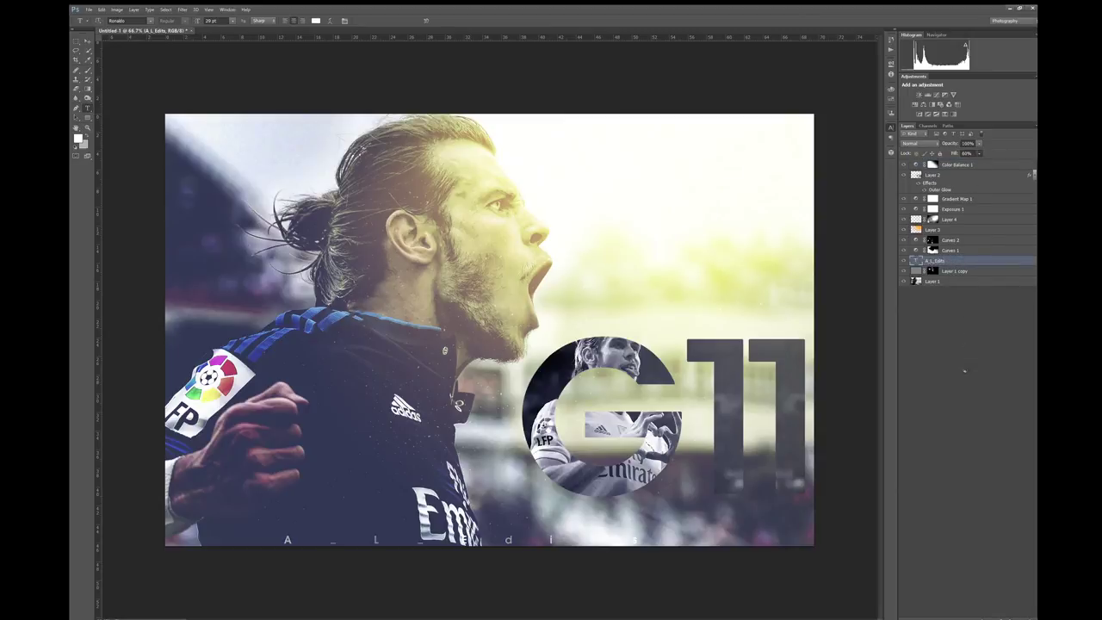
pyautogui.click(969, 387)
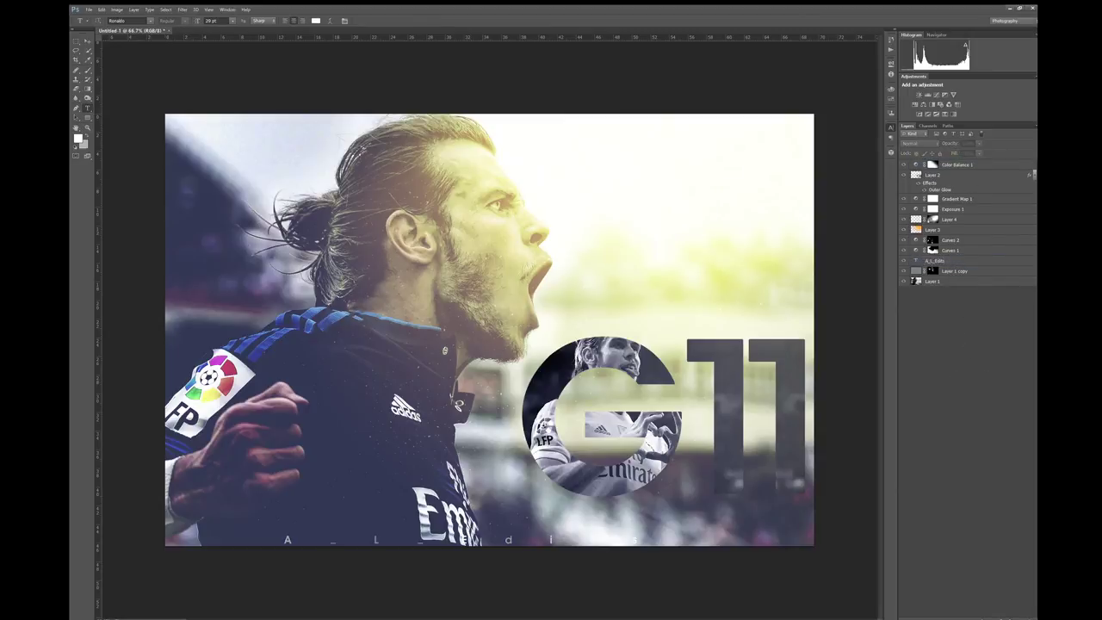